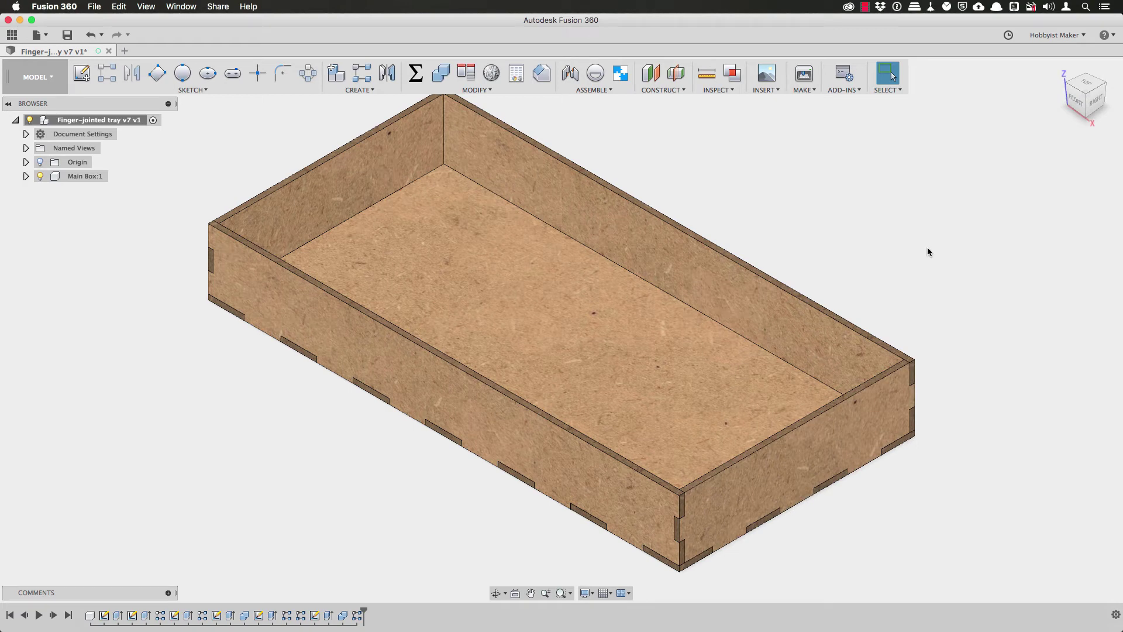
# Add unitless user parameter ldividers = 5, commented 'Length axis: number of dividers'.
pyautogui.click(415, 73)
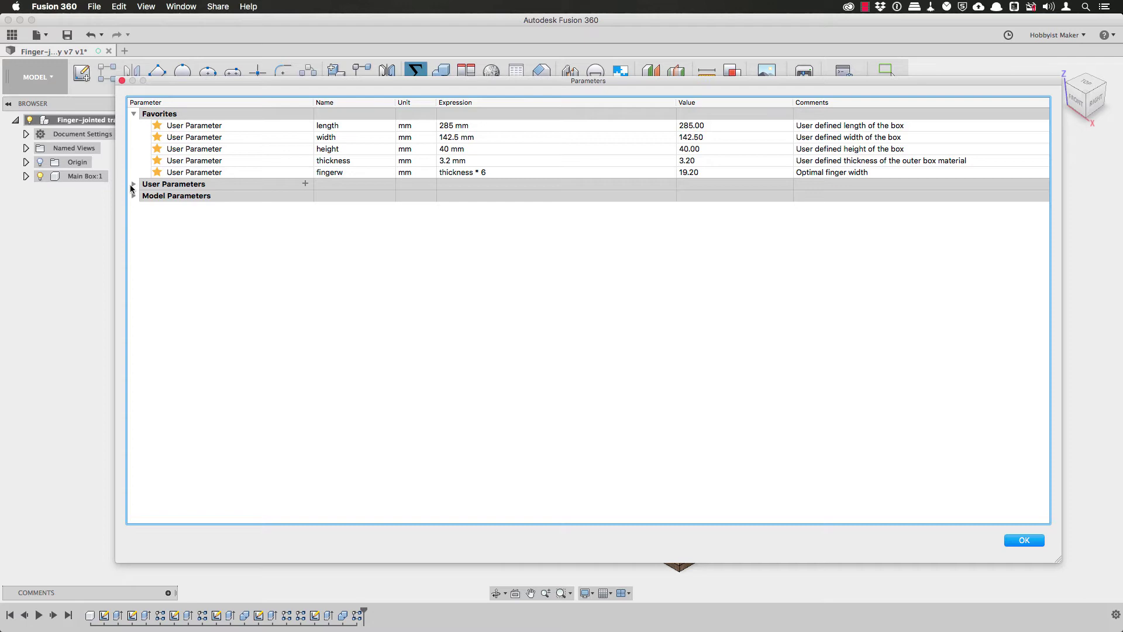
pyautogui.click(134, 183)
pyautogui.click(305, 183)
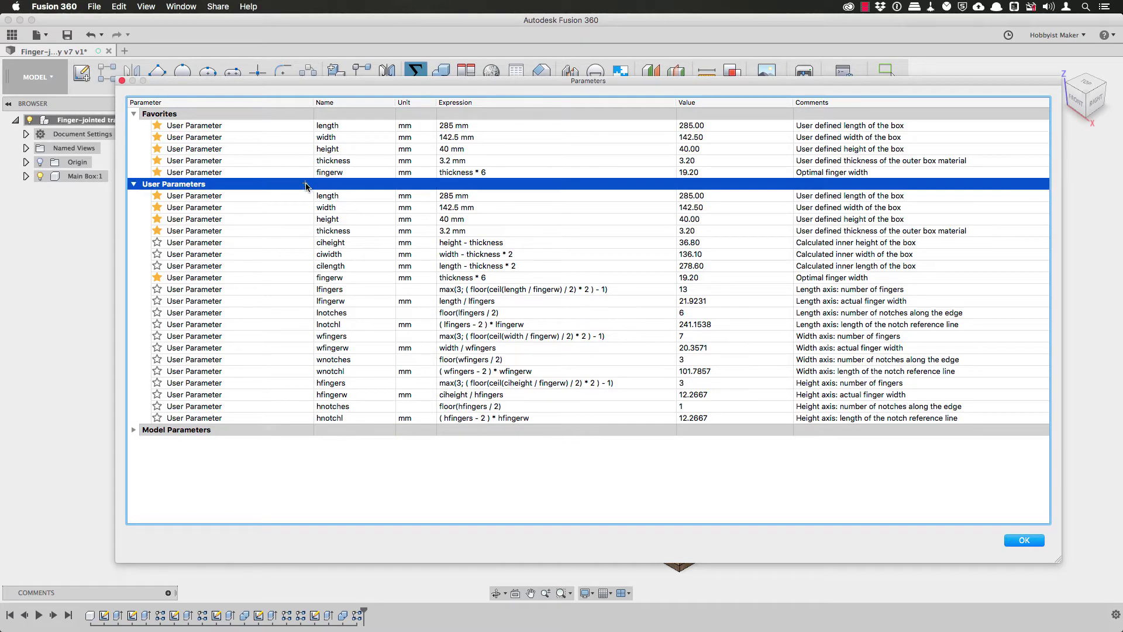
pyautogui.write('ldividers')
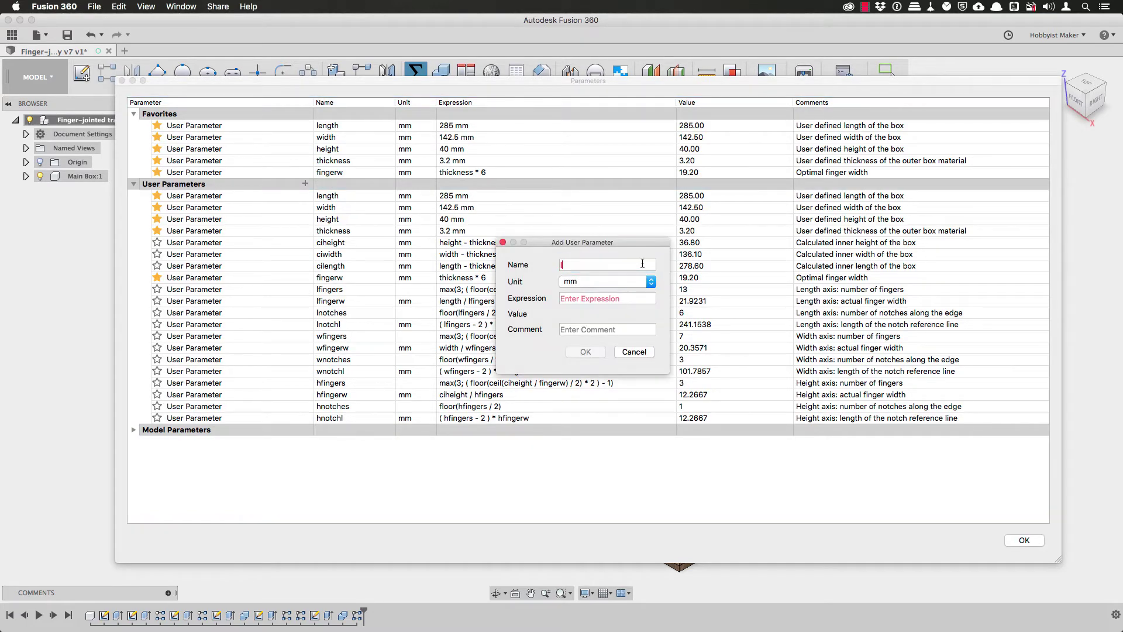
pyautogui.press('Tab')
pyautogui.write('no')
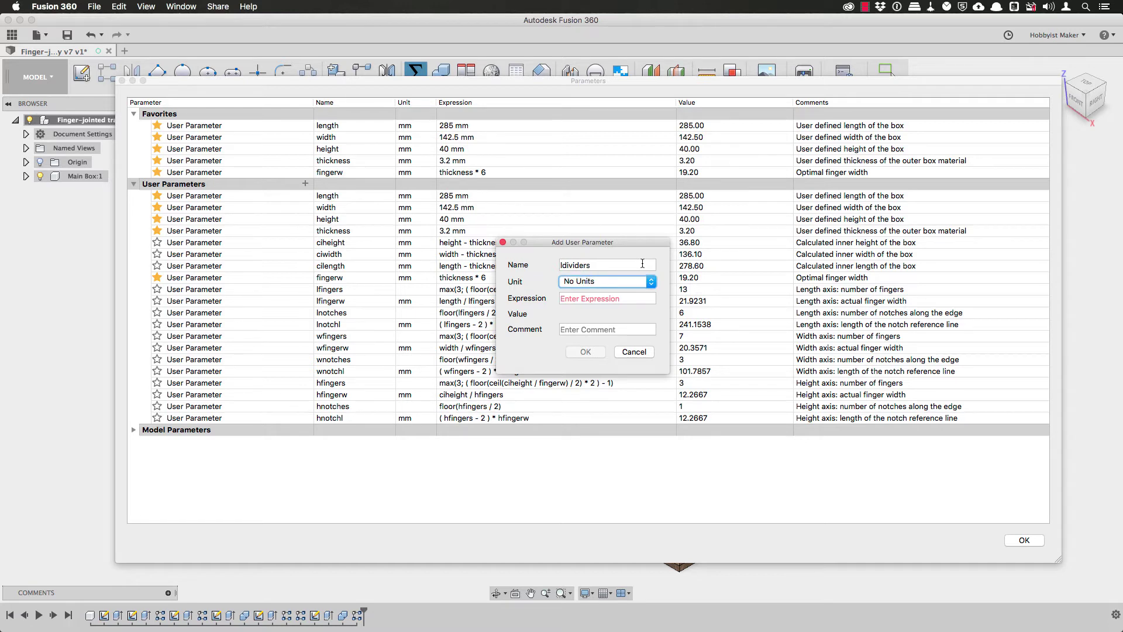
pyautogui.press('Tab')
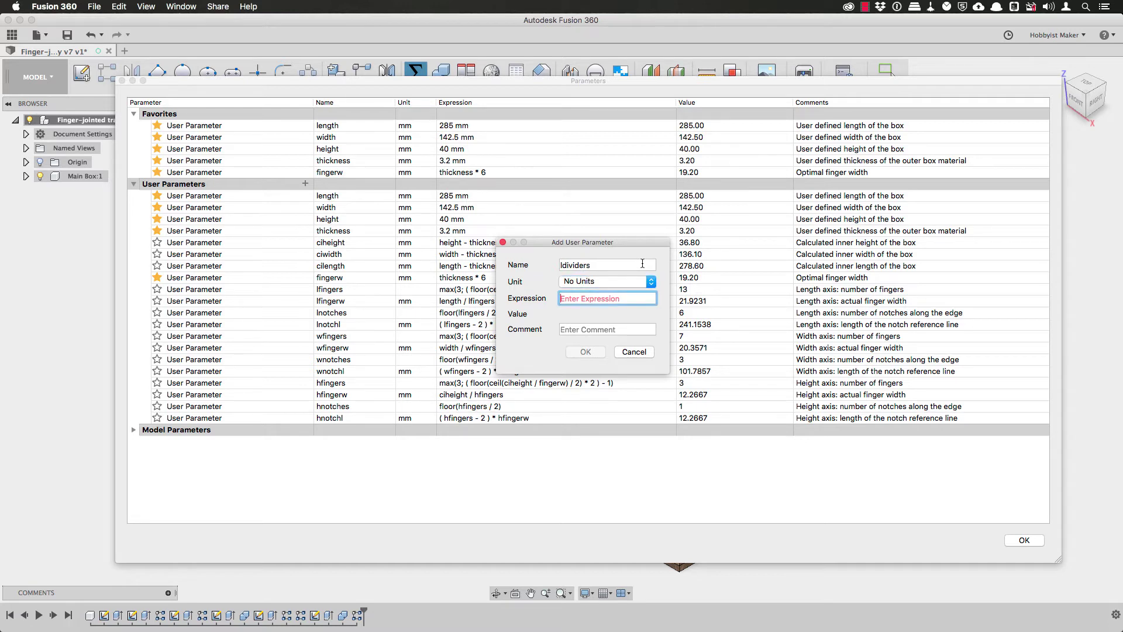
pyautogui.write('5')
pyautogui.press('Tab')
pyautogui.write('Leng')
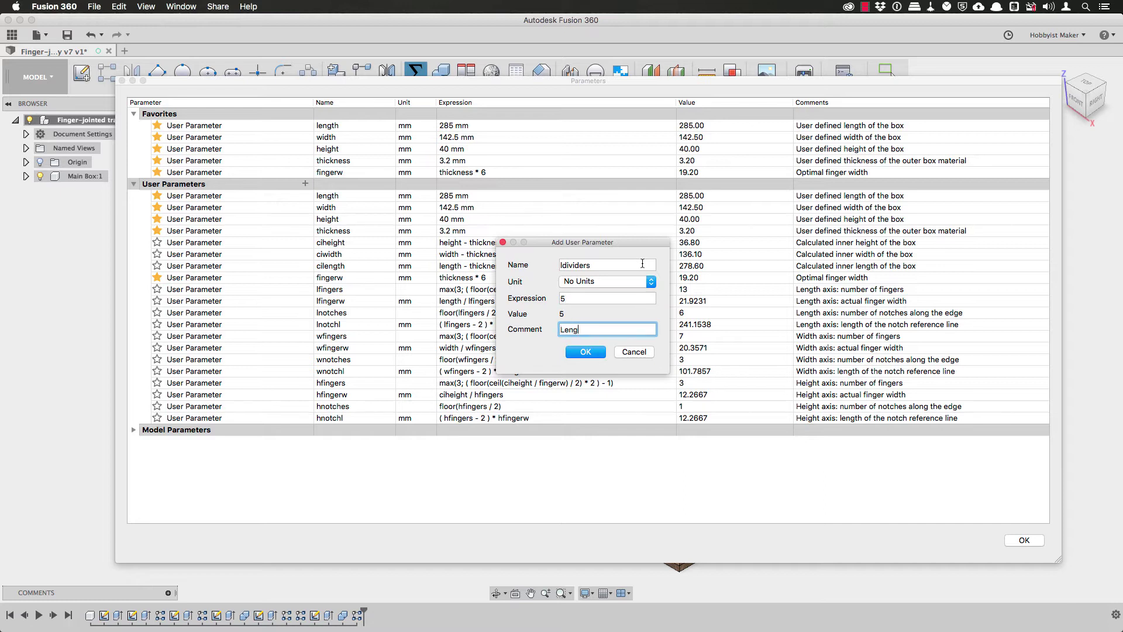
pyautogui.write('th axis: number of dividers')
pyautogui.click(586, 352)
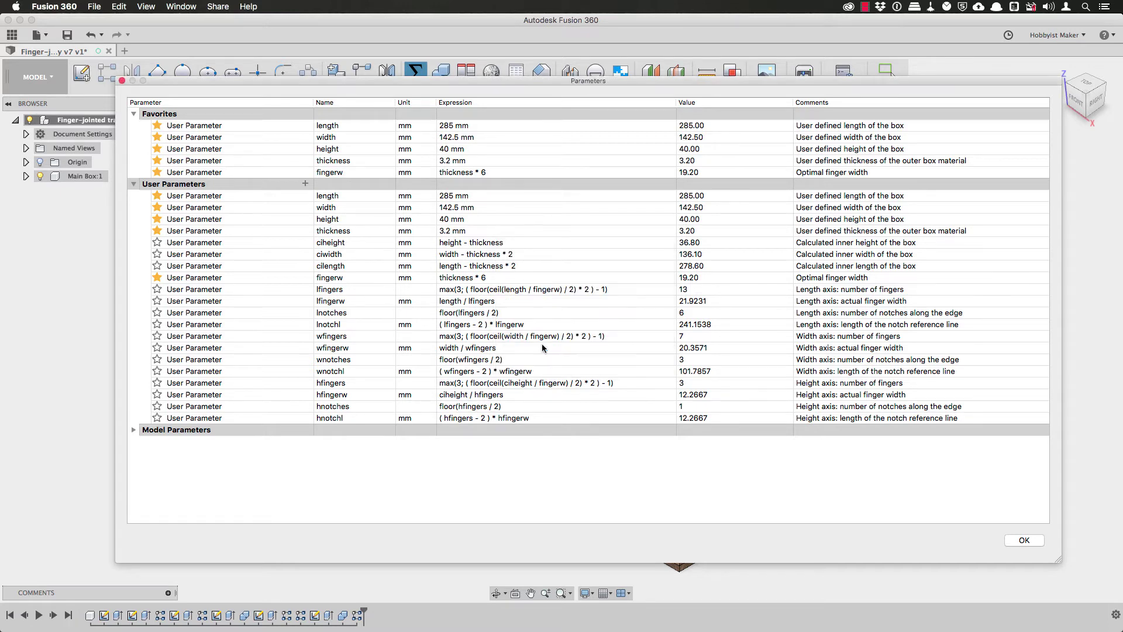
# Add unitless parameter lcompartments = ldividers+1, commented 'Length axis: number of compartments'.
pyautogui.click(304, 184)
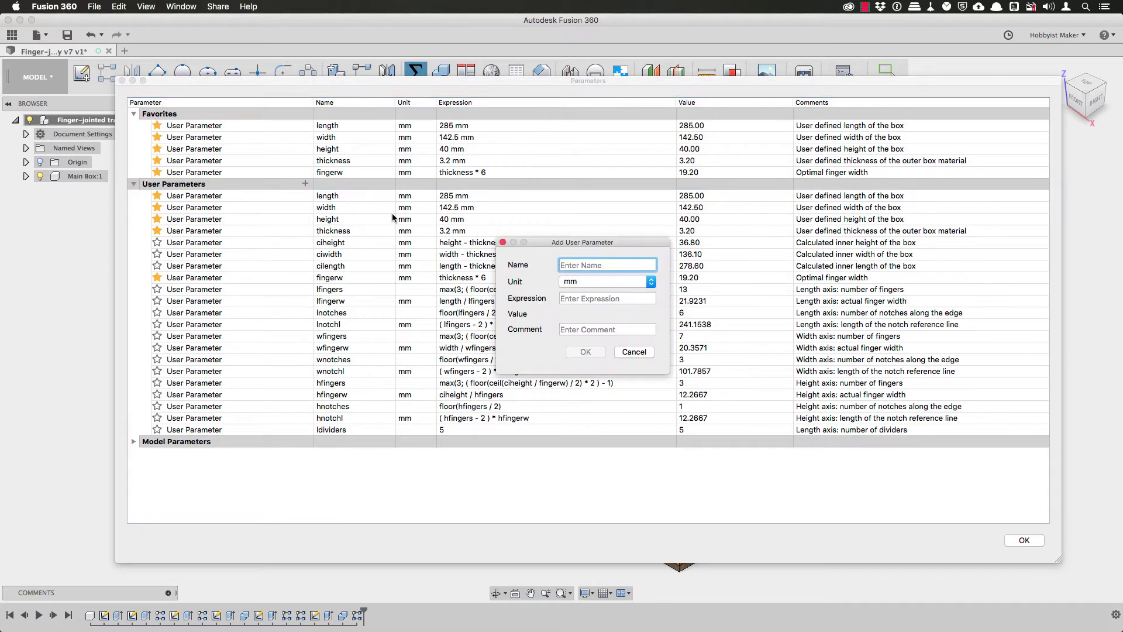
pyautogui.write('lcompartments')
pyautogui.press('Tab')
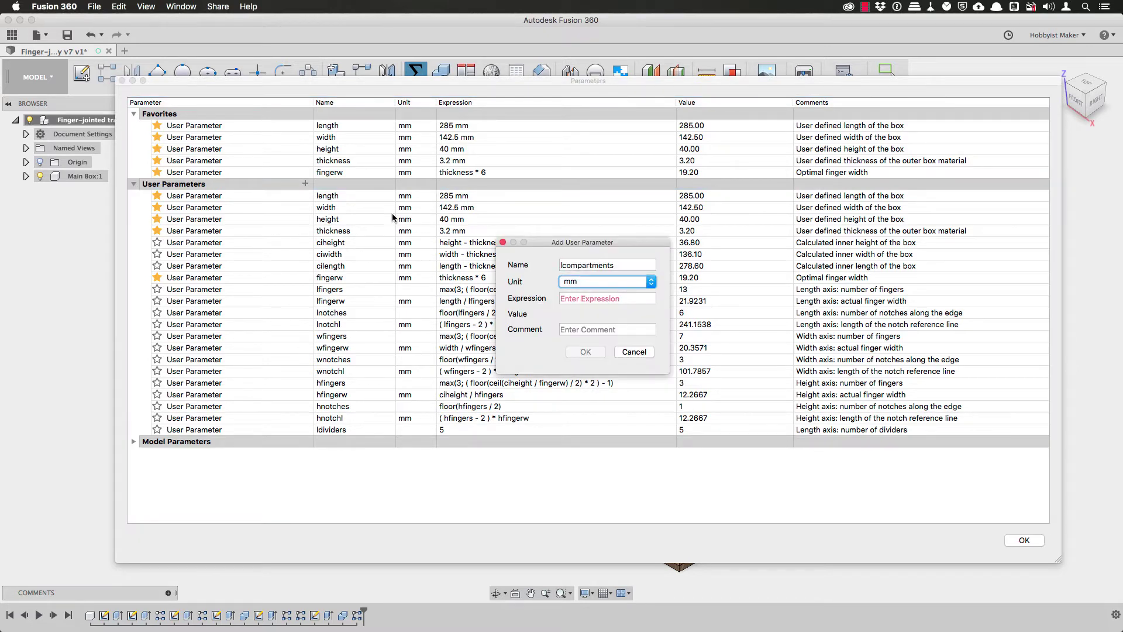
pyautogui.press('n')
pyautogui.press('Tab')
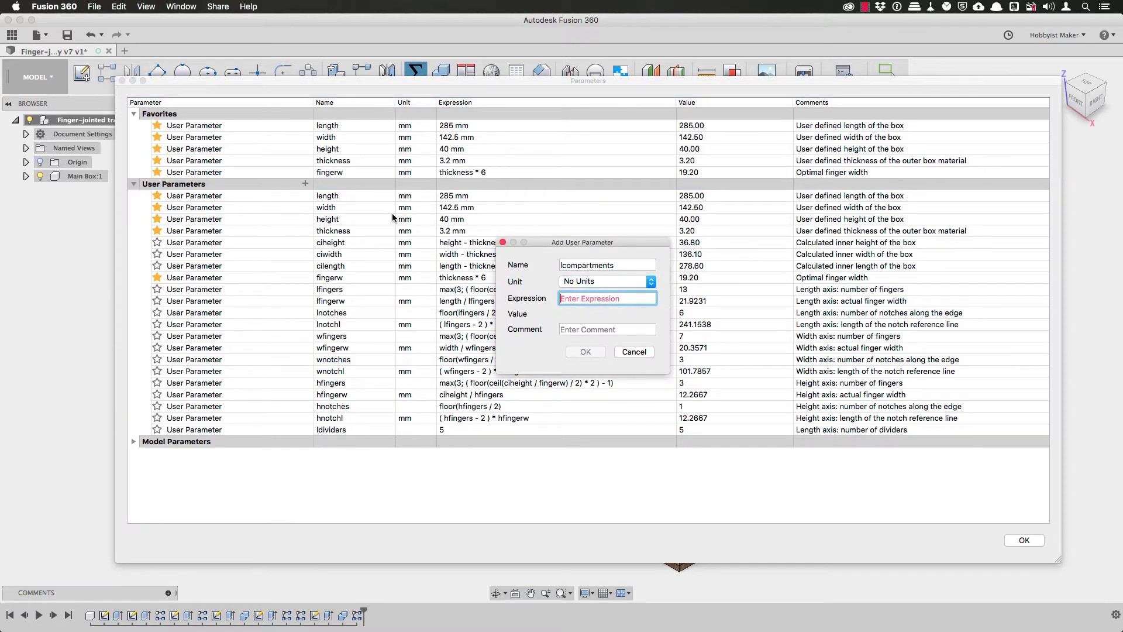
pyautogui.write('ldividers+1')
pyautogui.press('Tab')
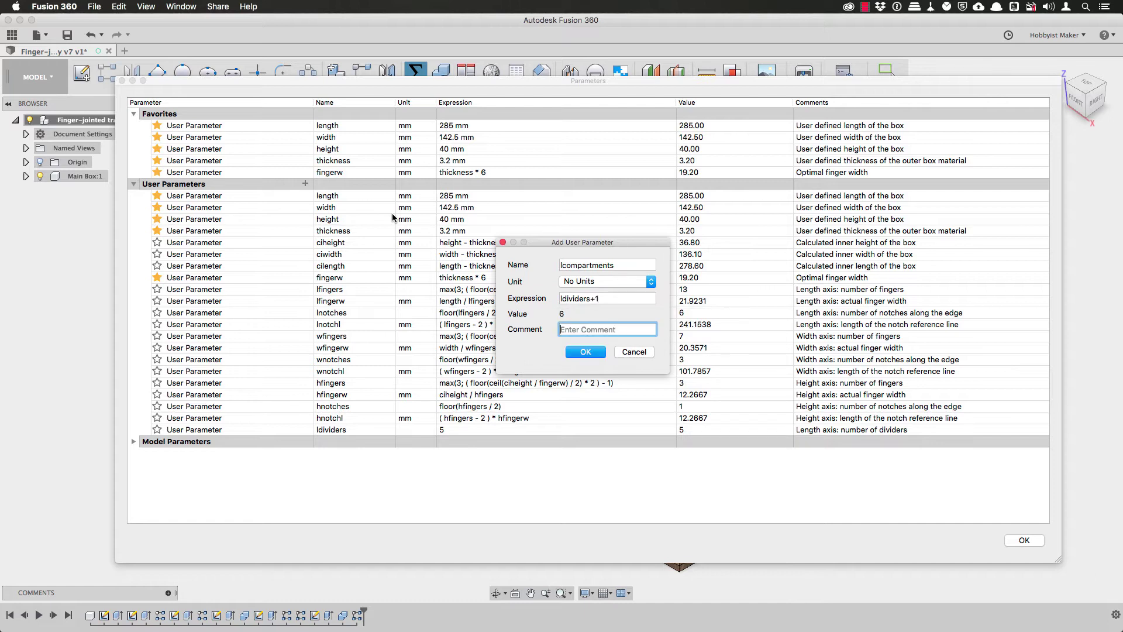
pyautogui.write('Length axis: number of compartments')
pyautogui.press('Return')
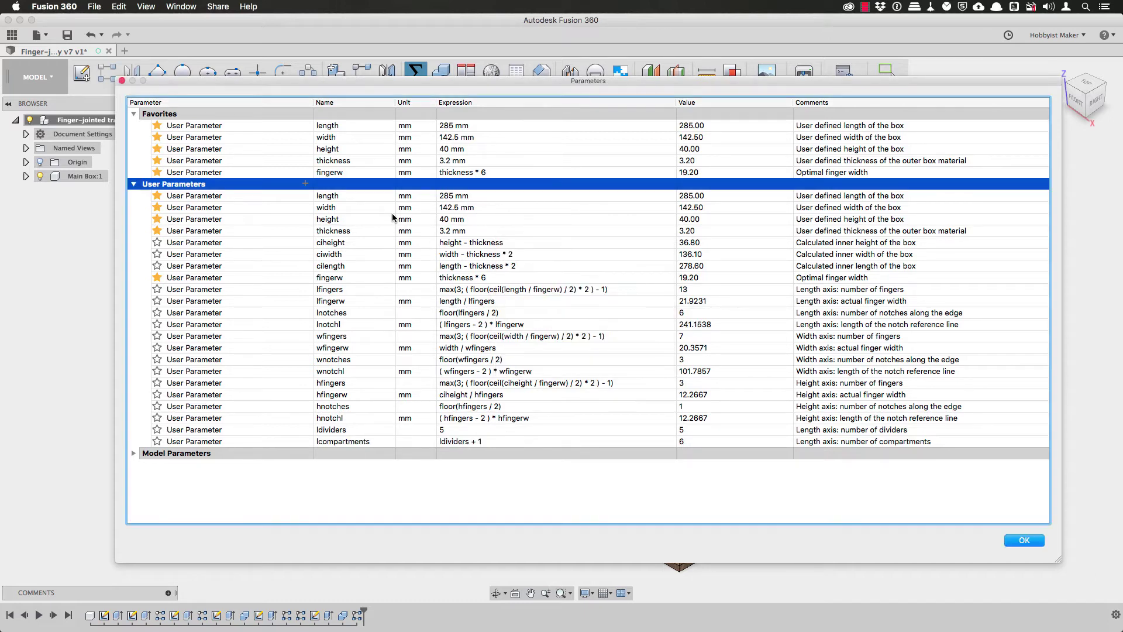
pyautogui.click(1023, 540)
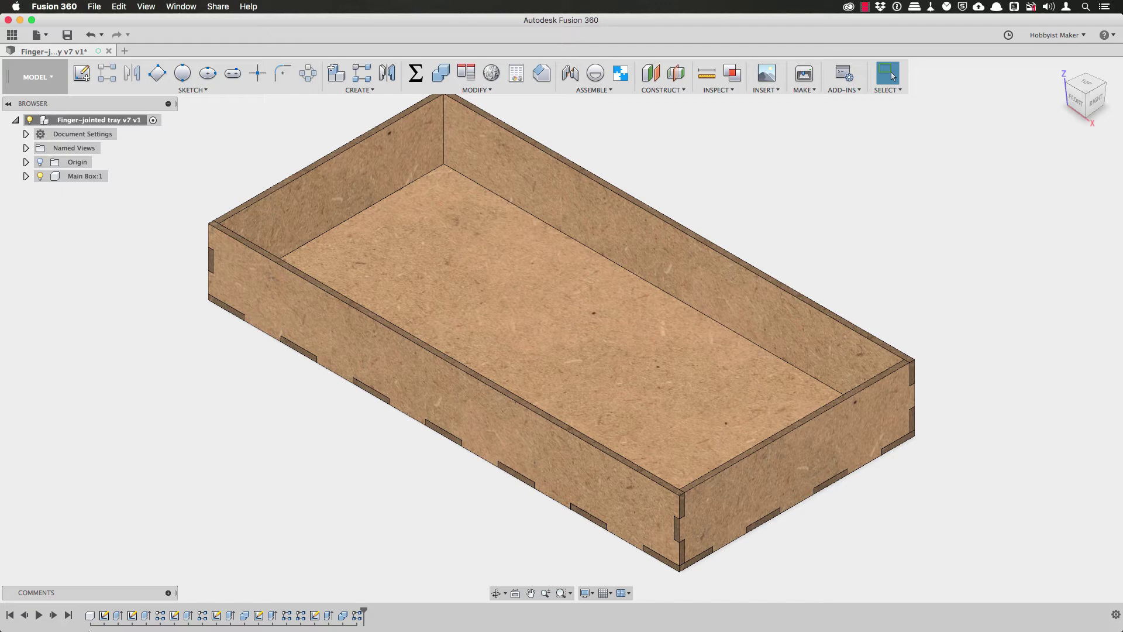
# Rewind the timeline and replay it up to the Bottom Panel Width Fingers Pattern.
pyautogui.click(9, 615)
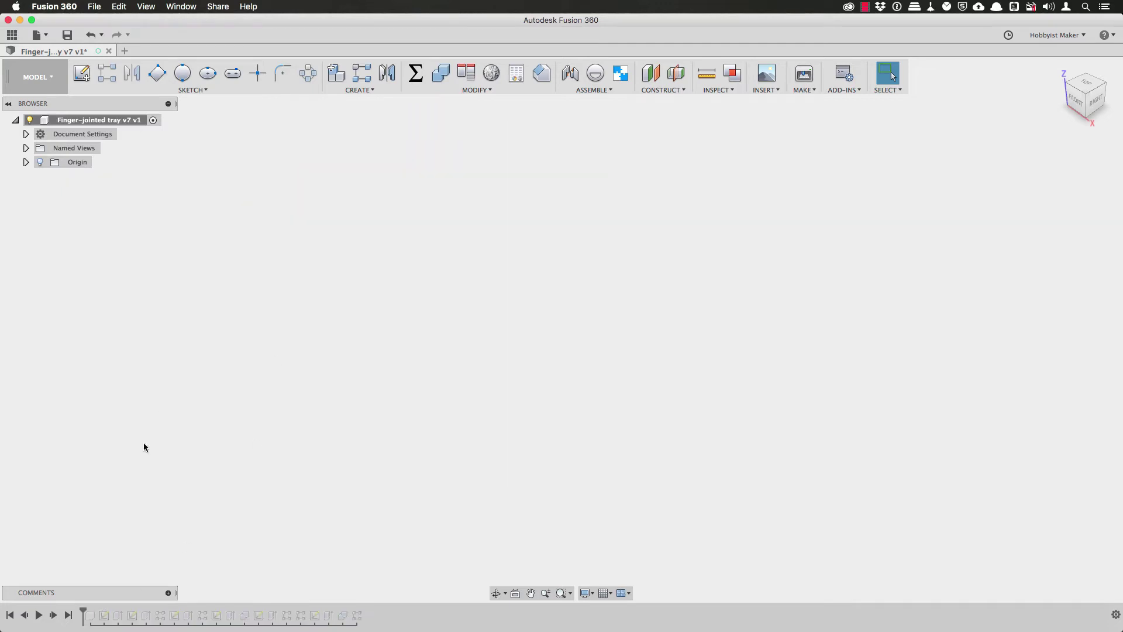
pyautogui.click(53, 615)
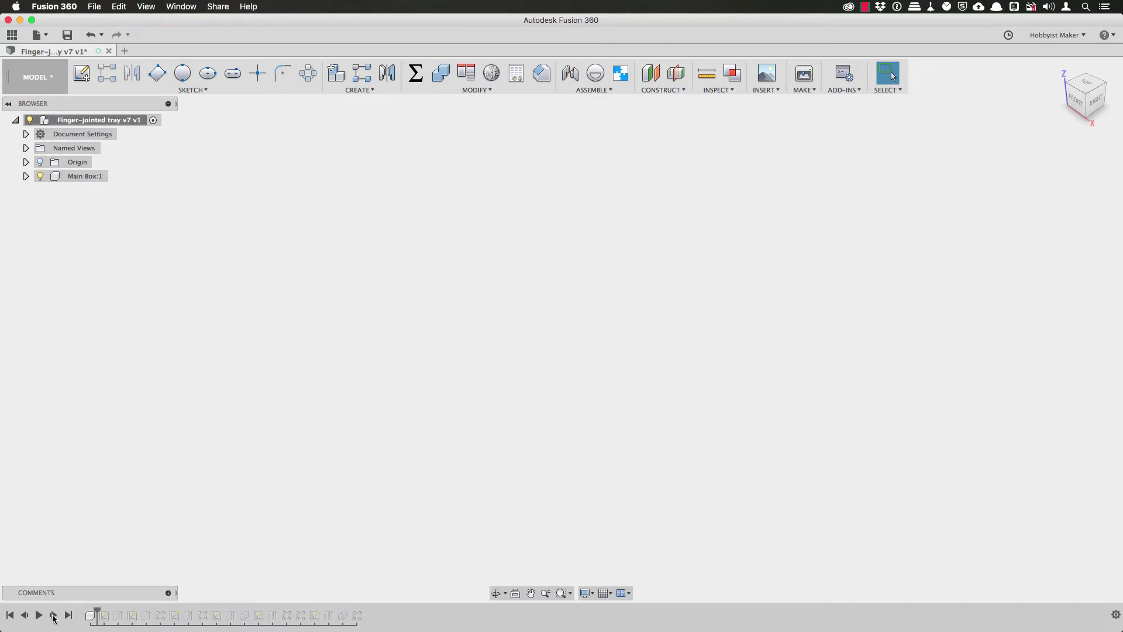
pyautogui.click(53, 614)
pyautogui.click(53, 614)
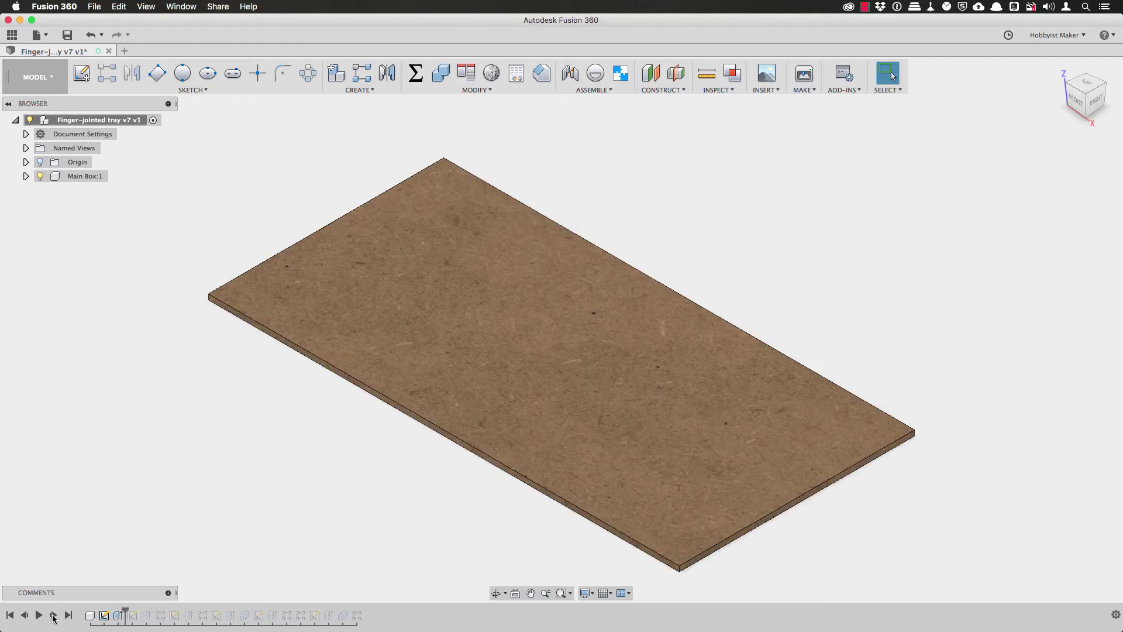
pyautogui.click(54, 615)
pyautogui.click(54, 614)
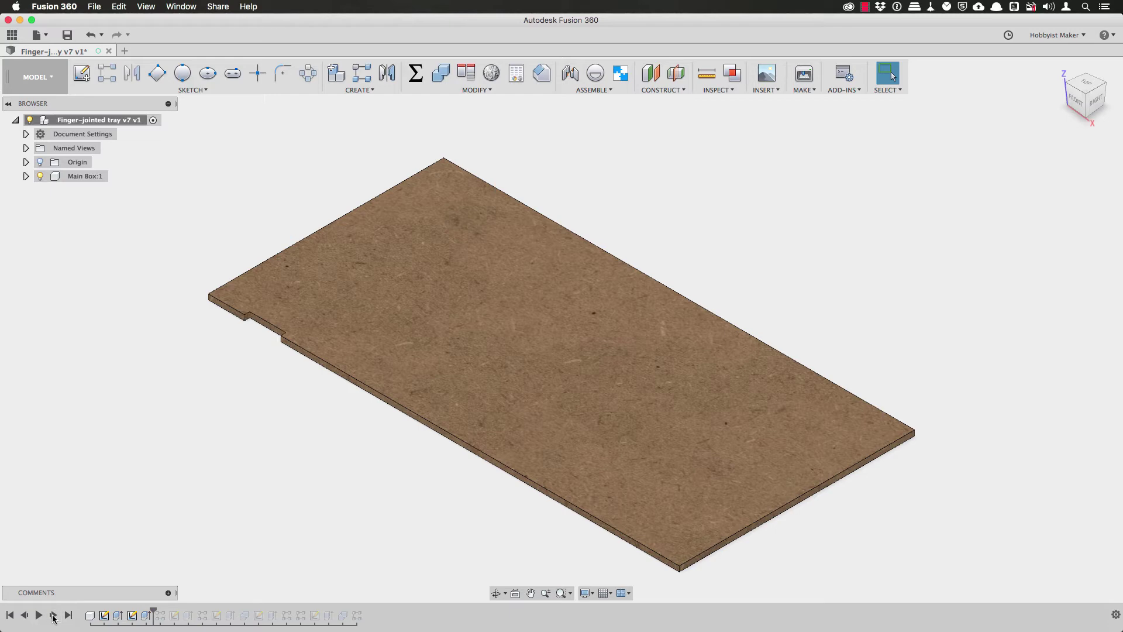
pyautogui.click(53, 614)
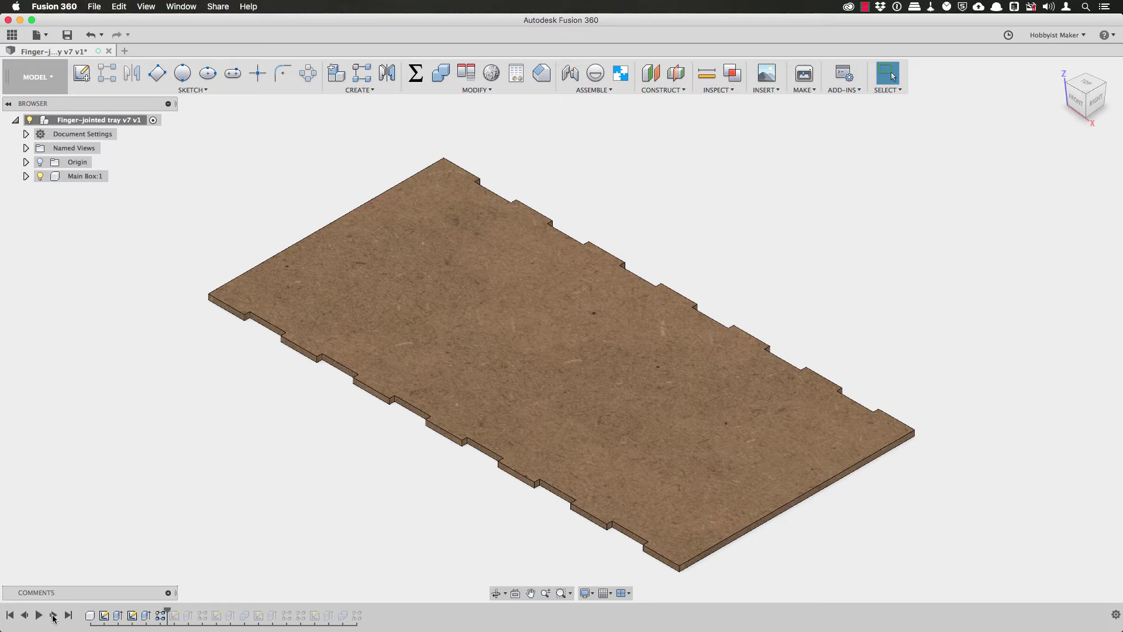
pyautogui.click(53, 614)
pyautogui.click(53, 615)
pyautogui.click(54, 614)
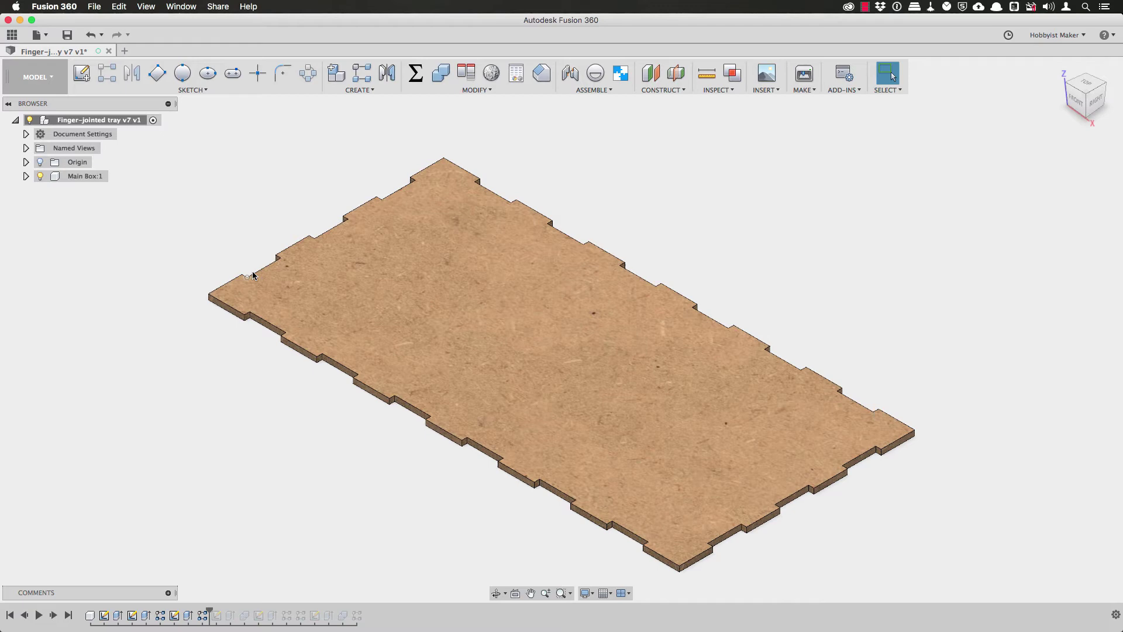
# Change the Bottom Panel Width Fingers Pattern's second quantity to 2 + ldividers.
pyautogui.rightClick(200, 618)
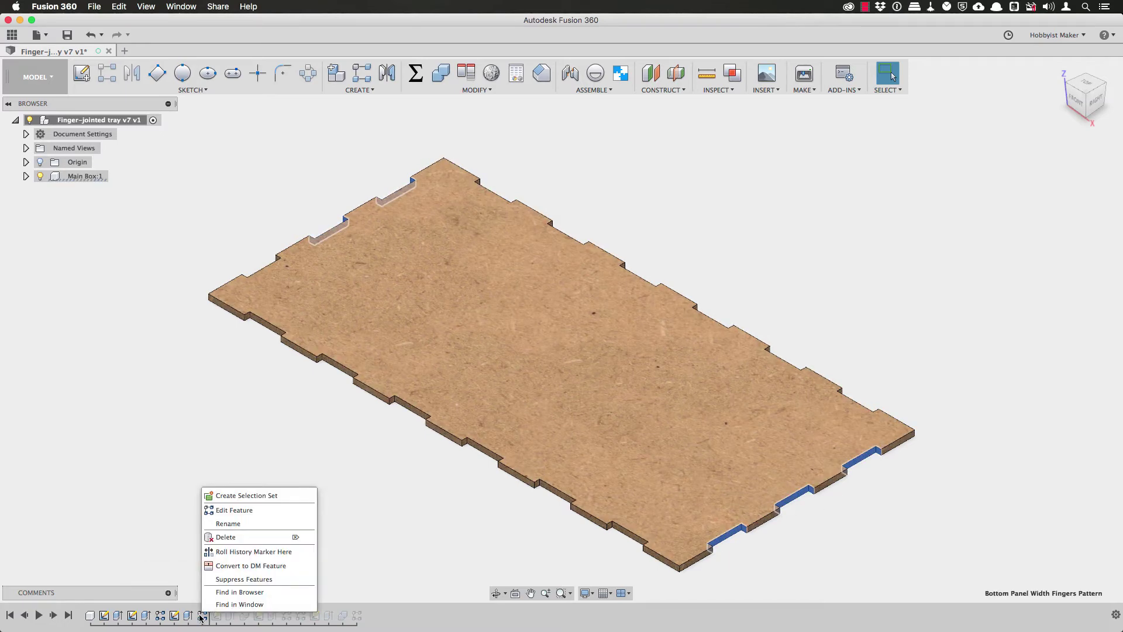
pyautogui.click(234, 510)
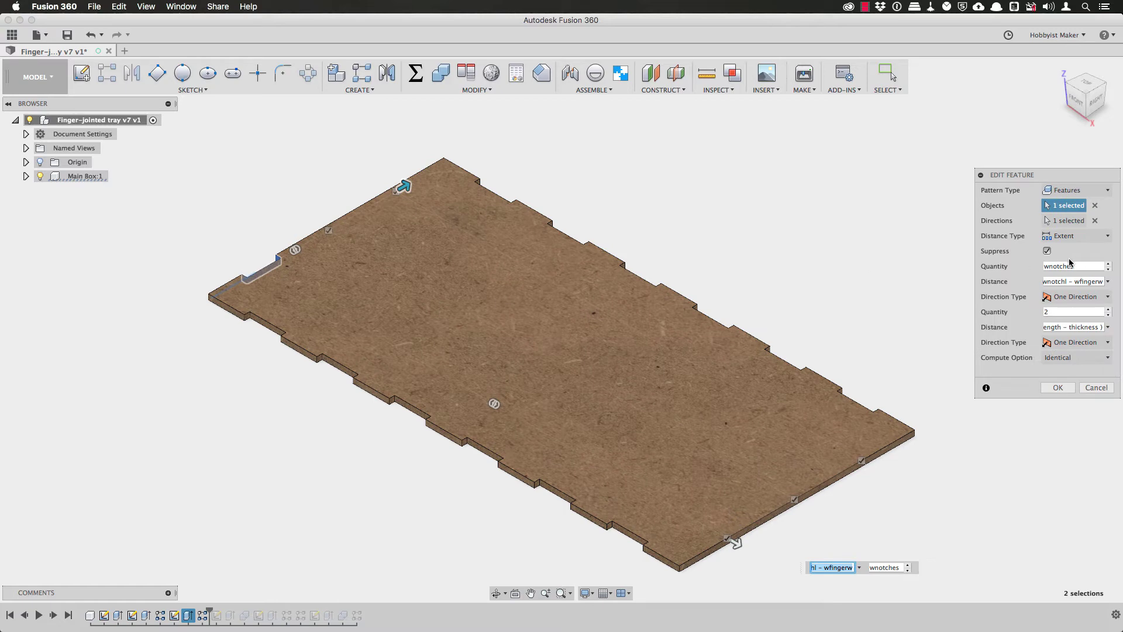
pyautogui.click(1080, 314)
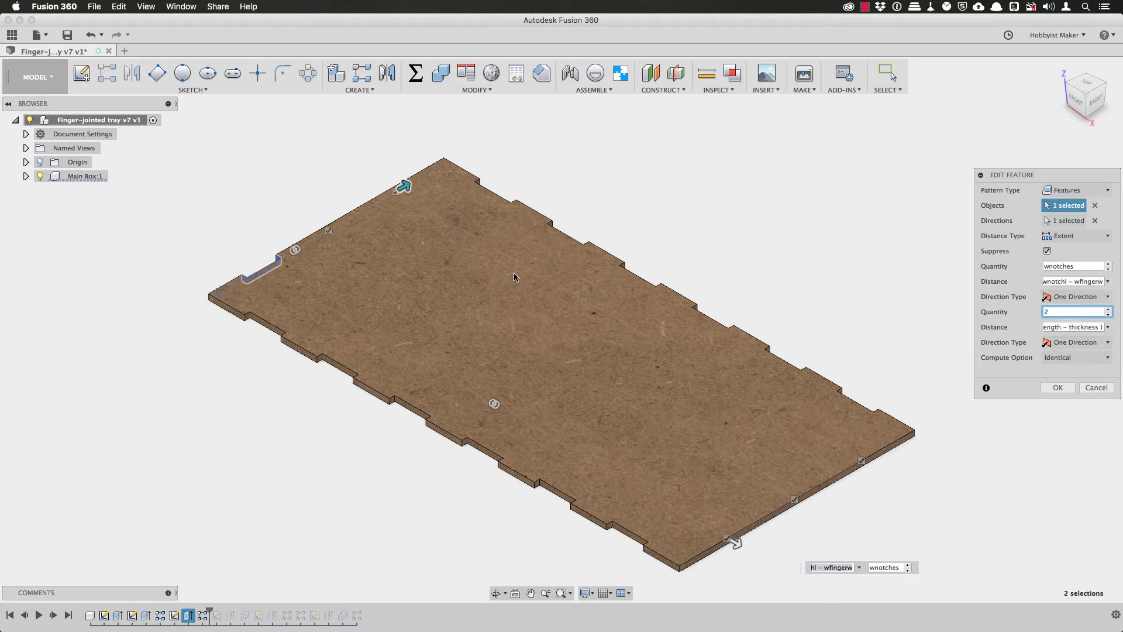
pyautogui.doubleClick(1053, 312)
pyautogui.write('+ ldividers')
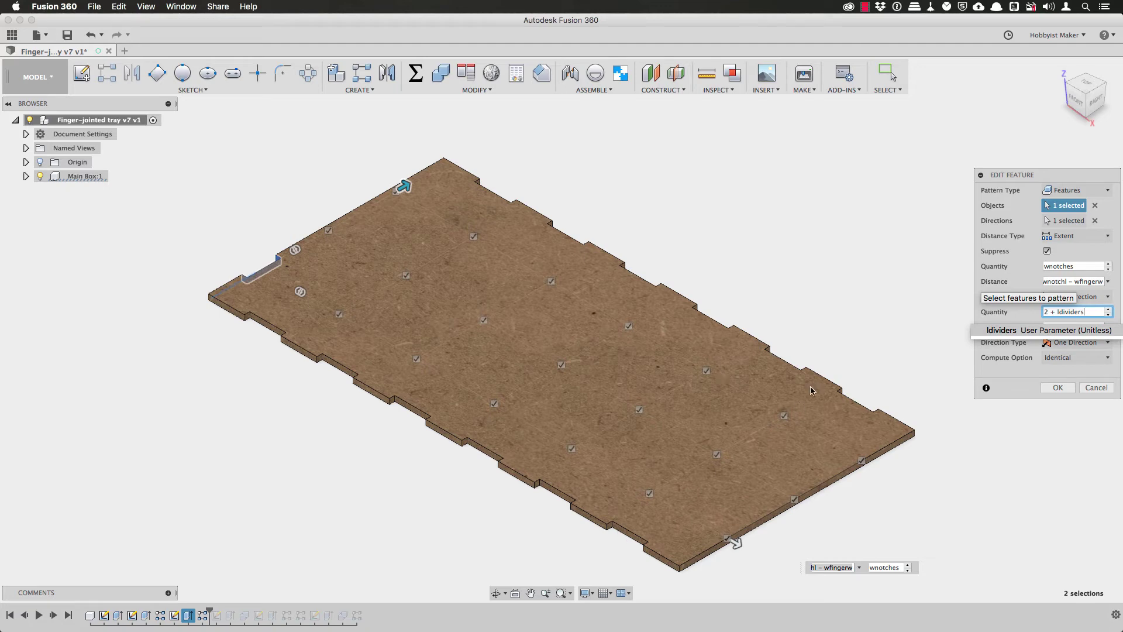
pyautogui.press('Tab')
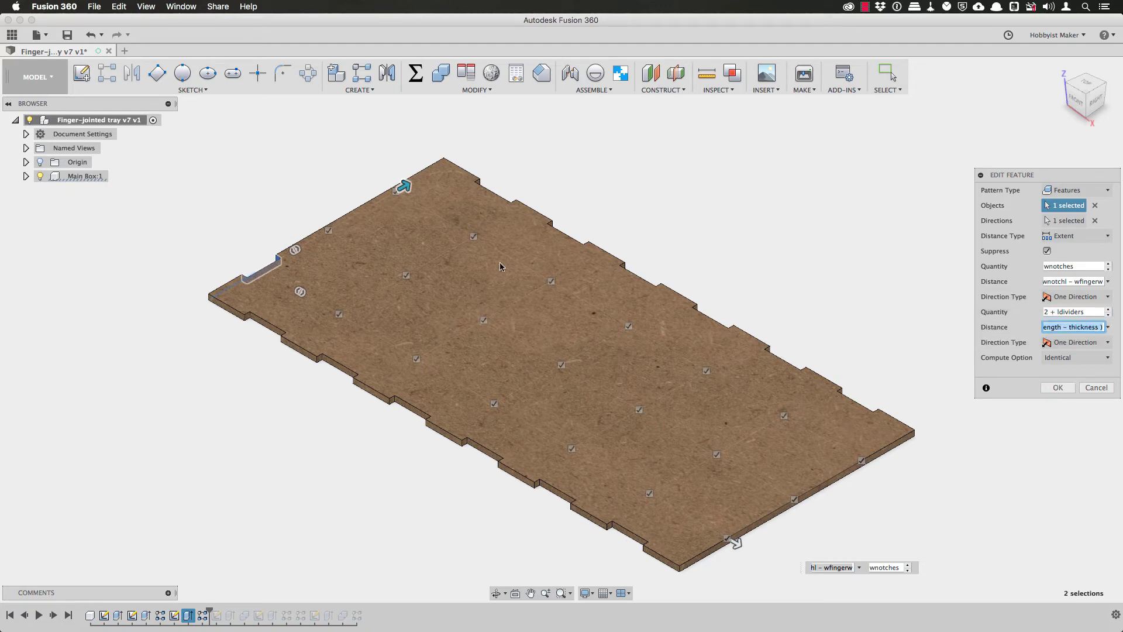
pyautogui.click(1058, 388)
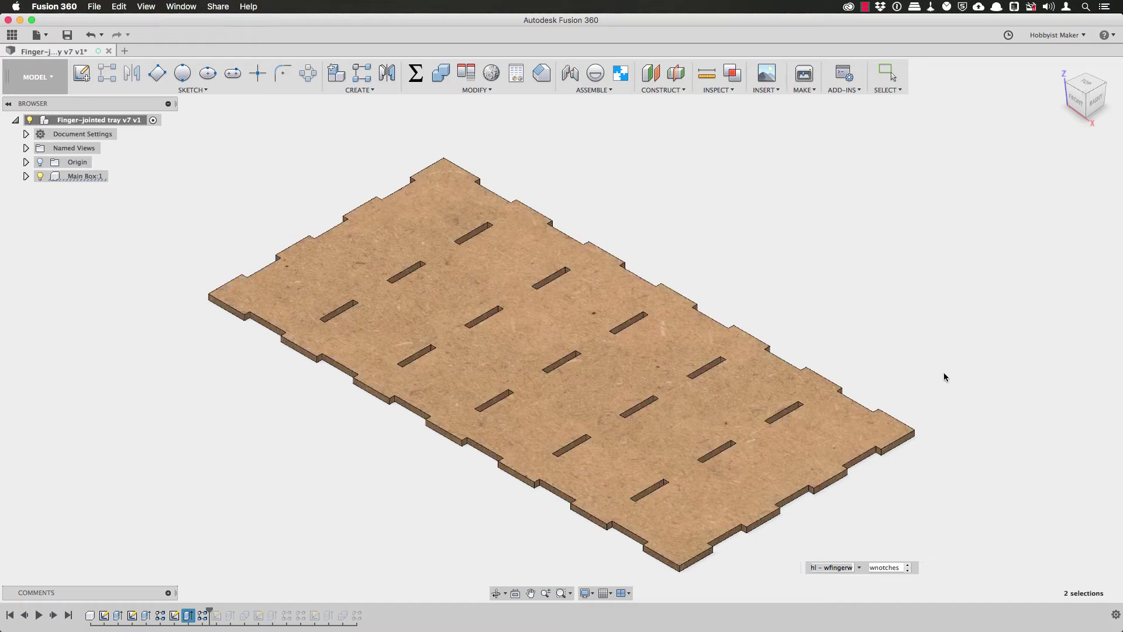
# Advance the history six features to build the long side wall and its notch pattern.
pyautogui.keyDown('shift'); pyautogui.moveTo(853, 285); pyautogui.dragTo(605, 433, button='middle'); pyautogui.keyUp('shift')
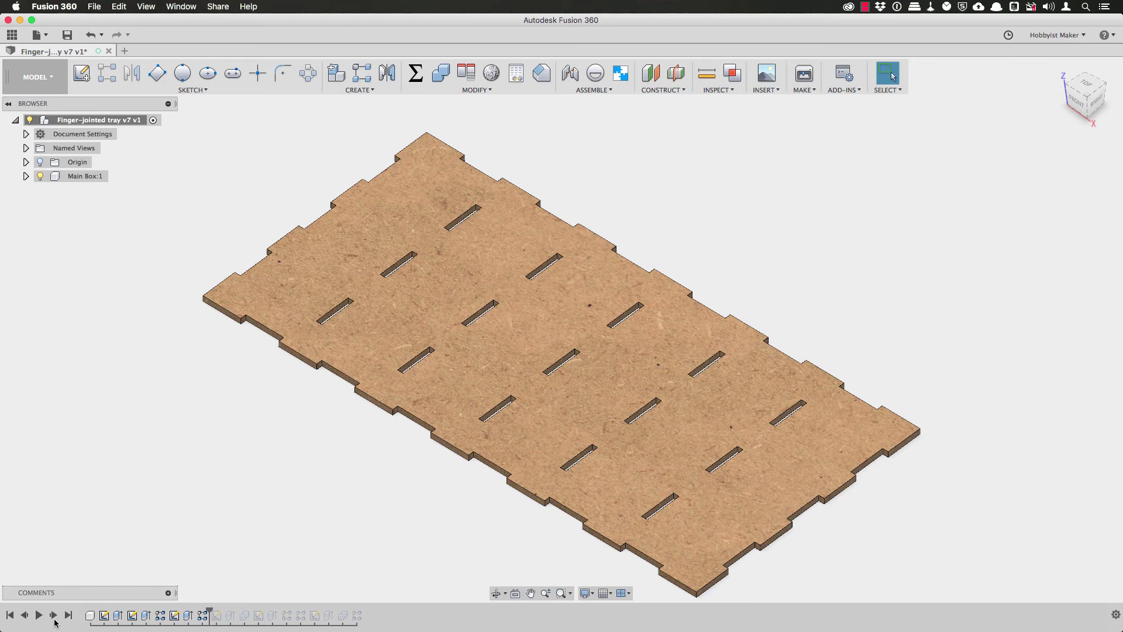
pyautogui.click(53, 616)
pyautogui.click(53, 615)
pyautogui.click(53, 616)
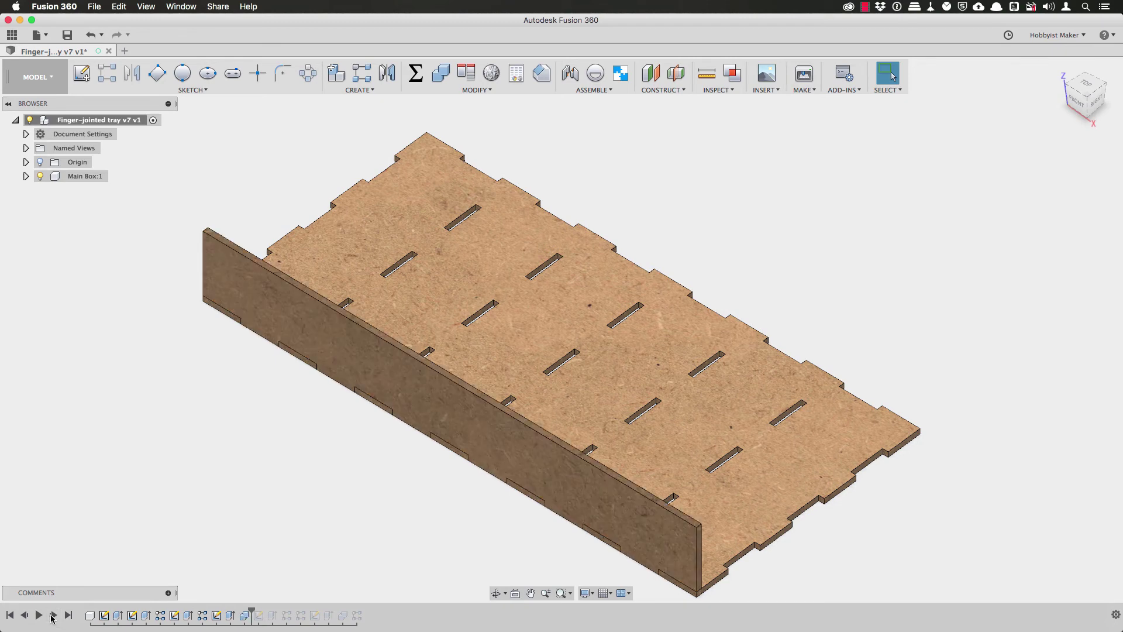
pyautogui.click(53, 616)
pyautogui.click(53, 615)
pyautogui.click(53, 615)
pyautogui.moveTo(306, 463)
pyautogui.keyDown('shift'); pyautogui.mouseDown(button='middle')
pyautogui.moveTo(293, 439)
pyautogui.moveTo(346, 414)
pyautogui.mouseUp(button='middle'); pyautogui.keyUp('shift')
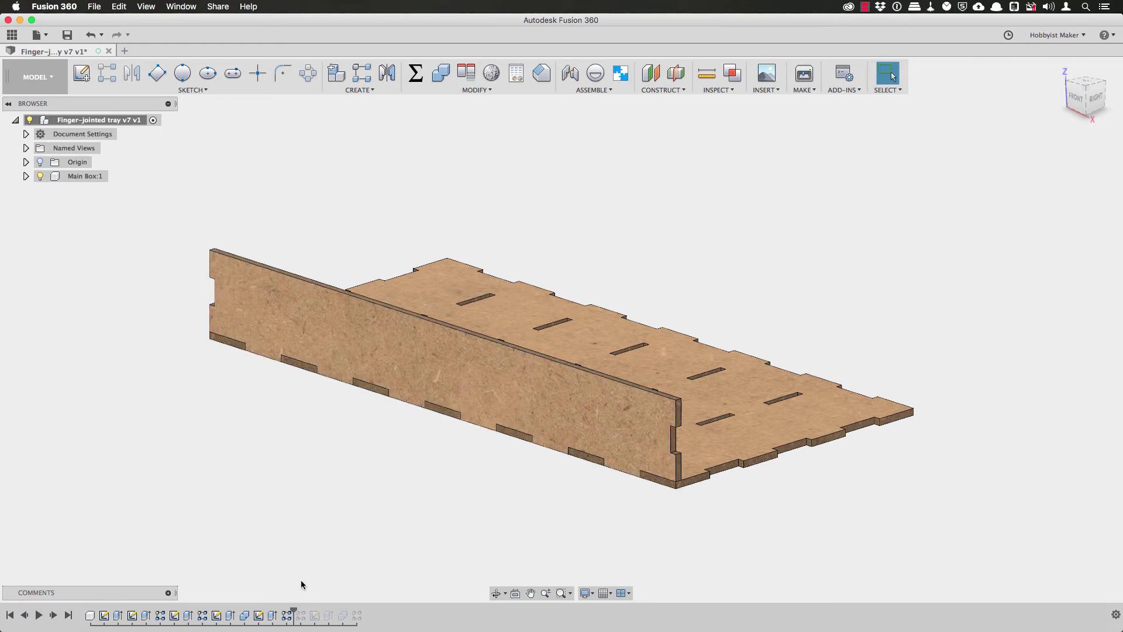
# Set the side-wall slot pattern quantity to 2 + ldividers, then advance to the opposite wall.
pyautogui.rightClick(290, 617)
pyautogui.click(350, 506)
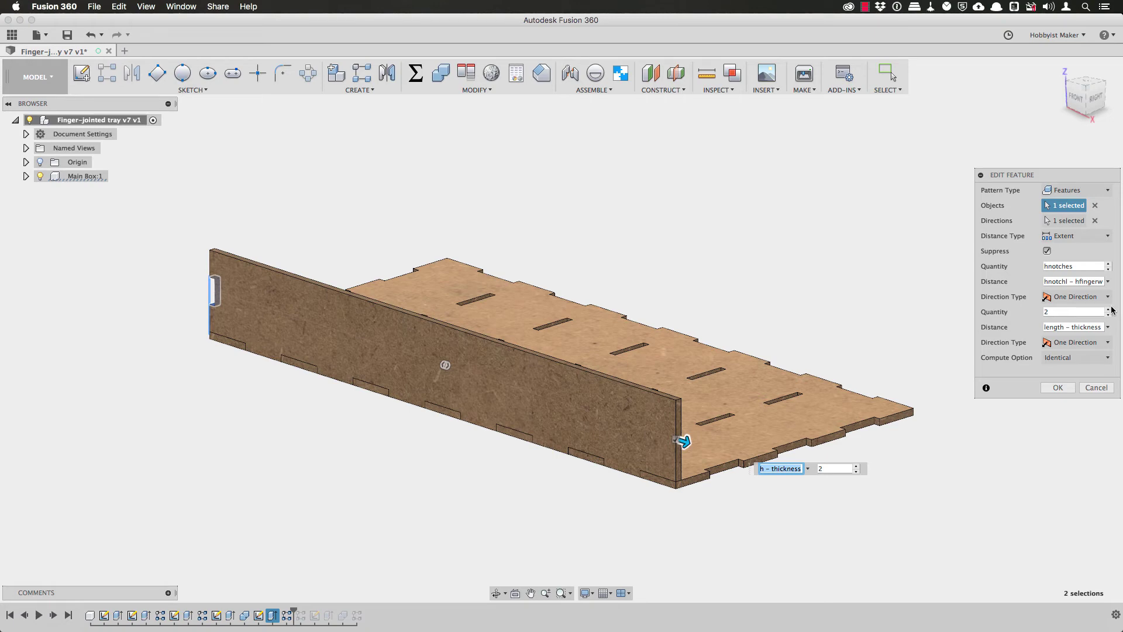
pyautogui.click(1061, 311)
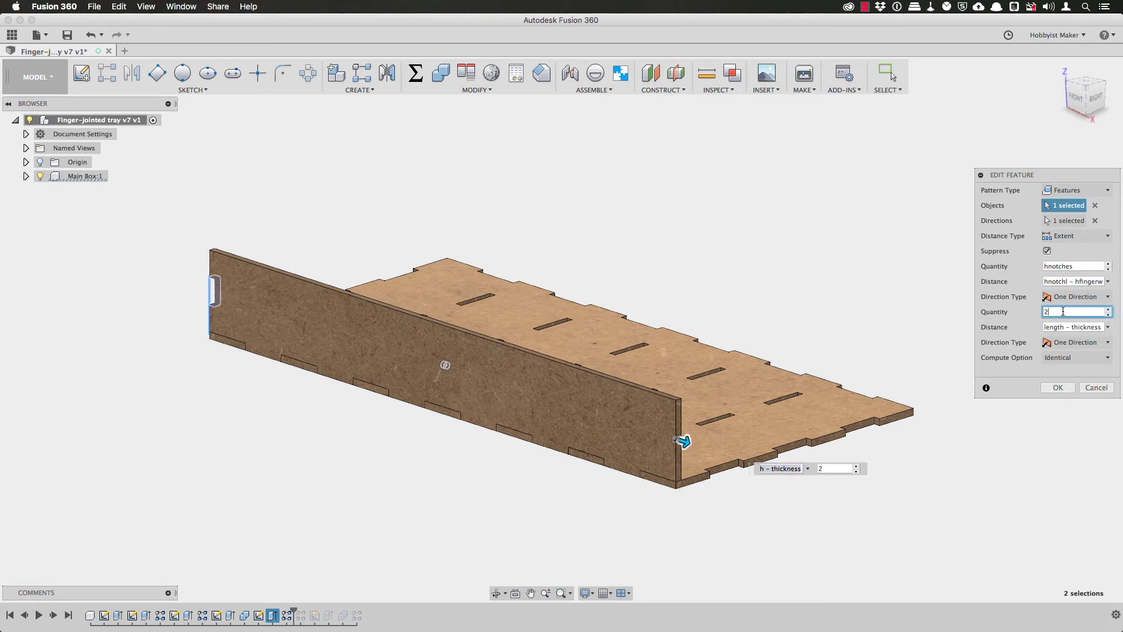
pyautogui.write('+ l')
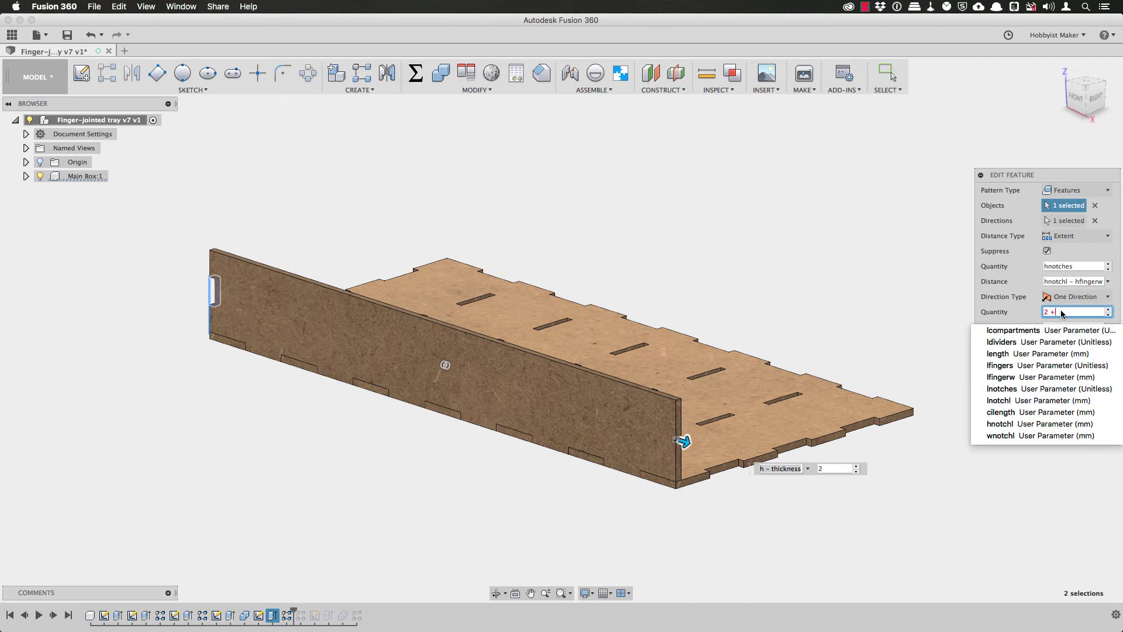
pyautogui.write('dividers')
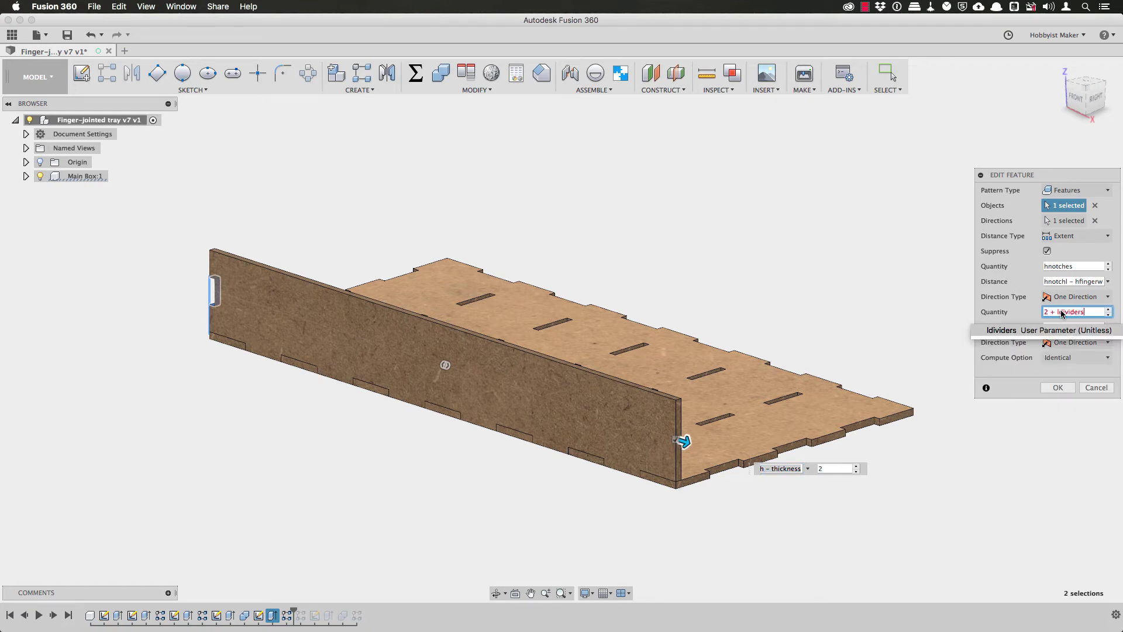
pyautogui.press('Return')
pyautogui.click(1057, 387)
pyautogui.moveTo(818, 541)
pyautogui.keyDown('shift'); pyautogui.mouseDown(button='middle')
pyautogui.moveTo(831, 538)
pyautogui.moveTo(760, 544)
pyautogui.mouseUp(button='middle'); pyautogui.keyUp('shift')
pyautogui.click(53, 615)
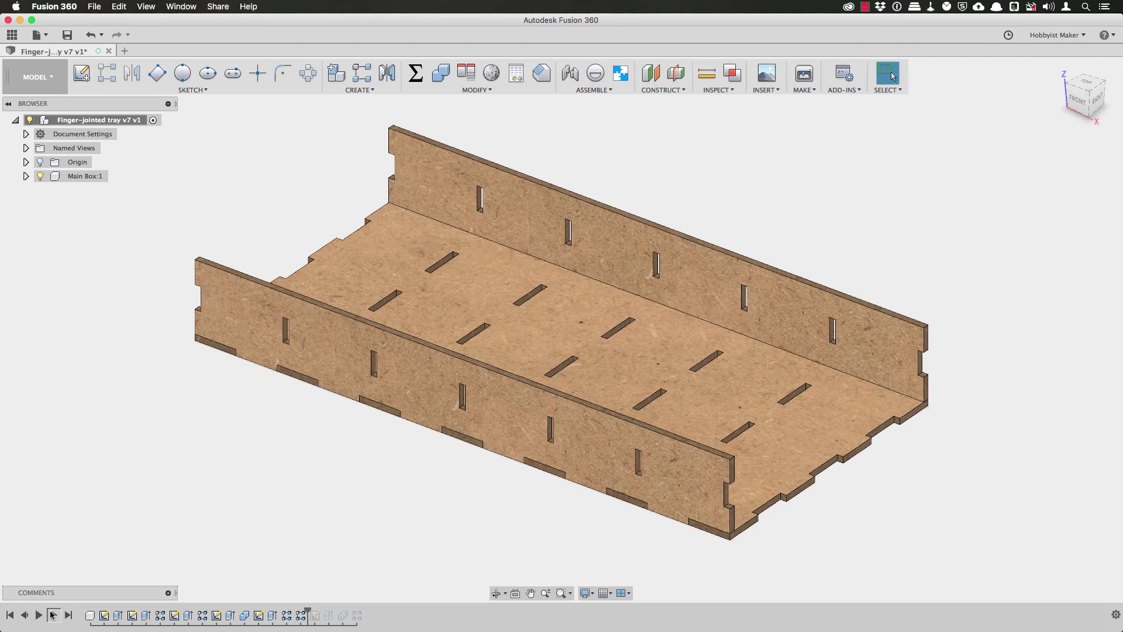
# Roll the history to the end, adding end walls at both short ends of the tray.
pyautogui.click(53, 615)
pyautogui.click(53, 614)
pyautogui.click(53, 615)
pyautogui.click(496, 592)
pyautogui.moveTo(275, 462); pyautogui.dragTo(179, 471)
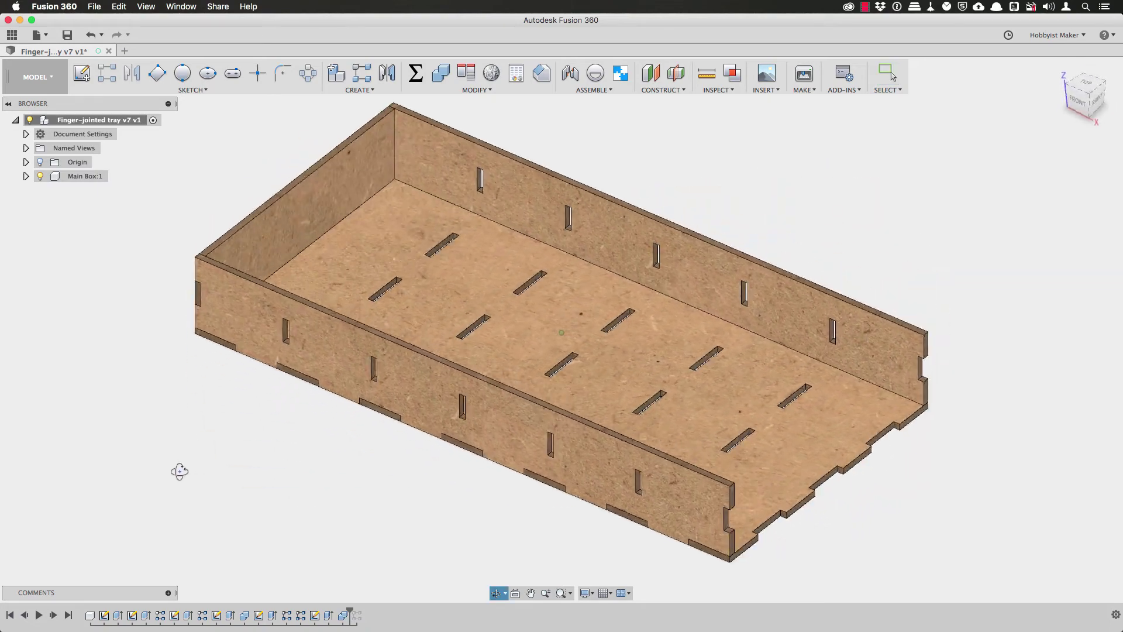
pyautogui.press('Escape')
pyautogui.moveTo(350, 611); pyautogui.dragTo(362, 611)
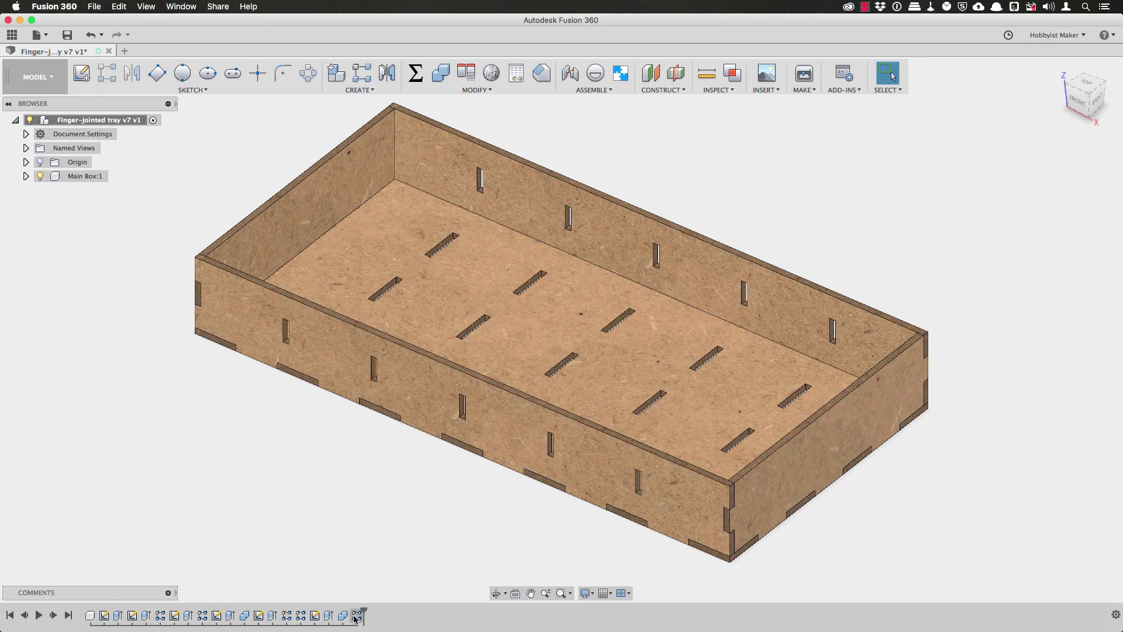
# Set the end-wall pattern quantity to 2 + ldividers, producing five evenly spaced dividers.
pyautogui.rightClick(356, 615)
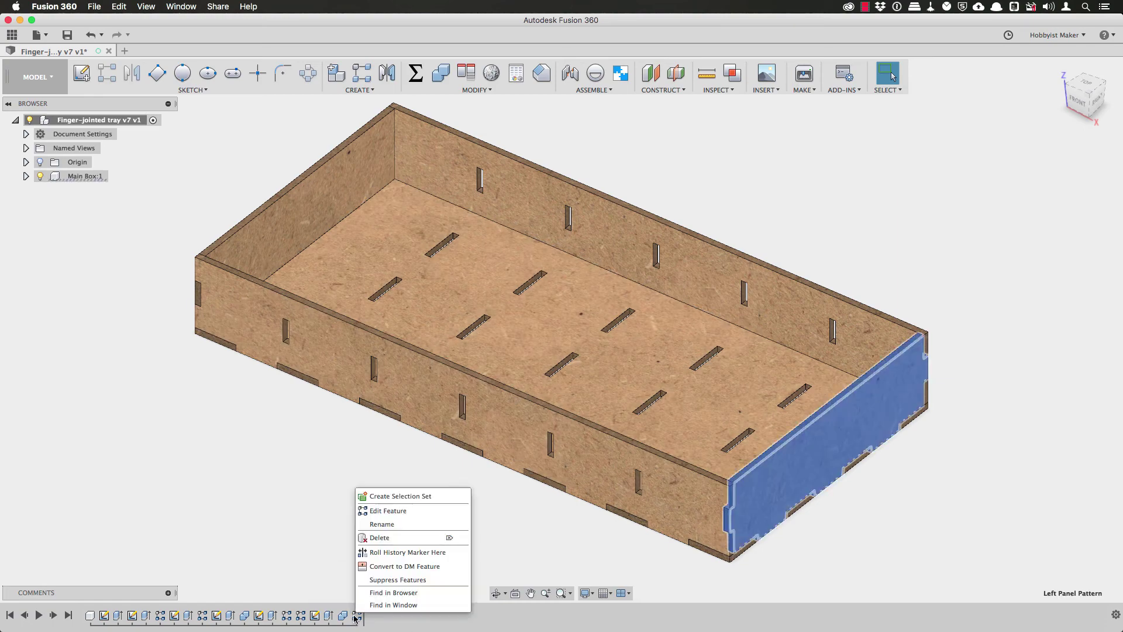
pyautogui.click(402, 509)
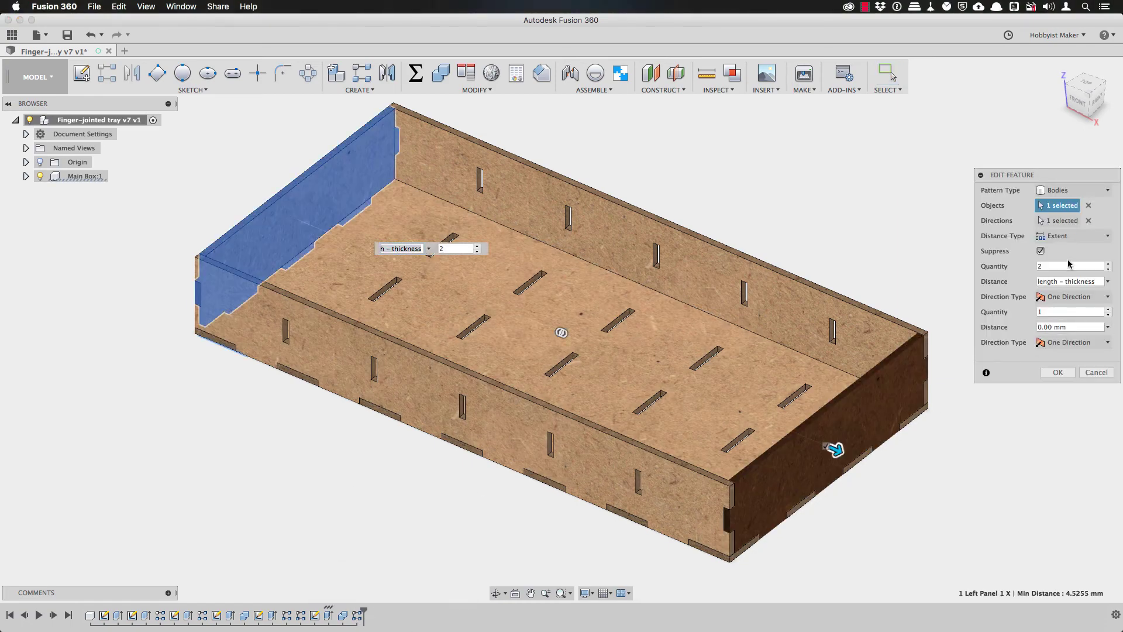
pyautogui.click(1069, 264)
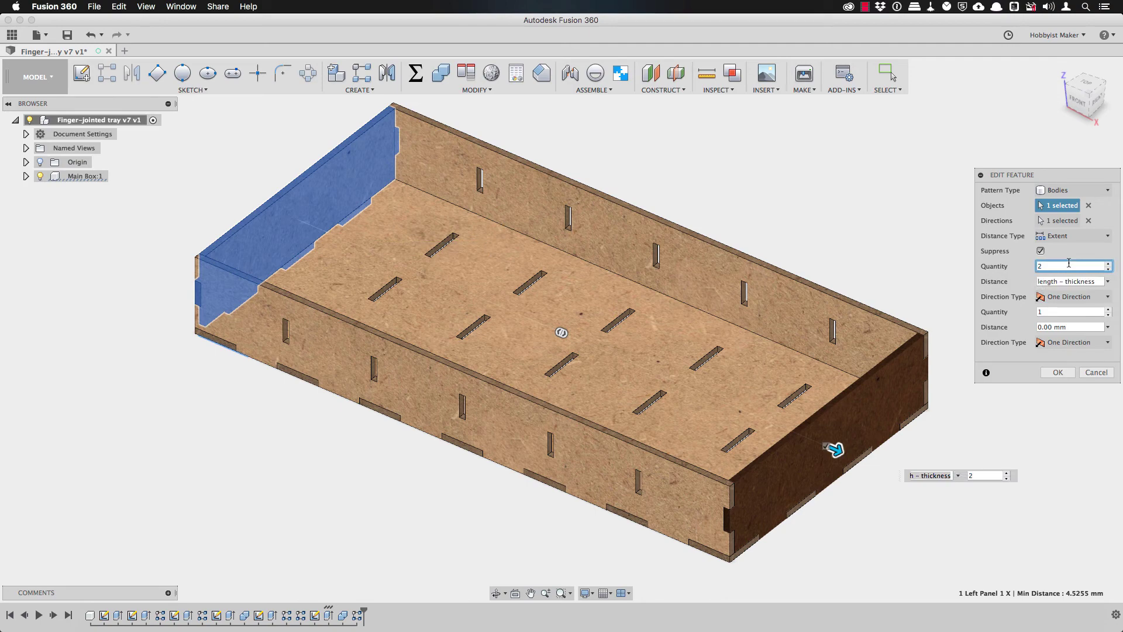
pyautogui.write('+ ldividers')
pyautogui.press('Tab')
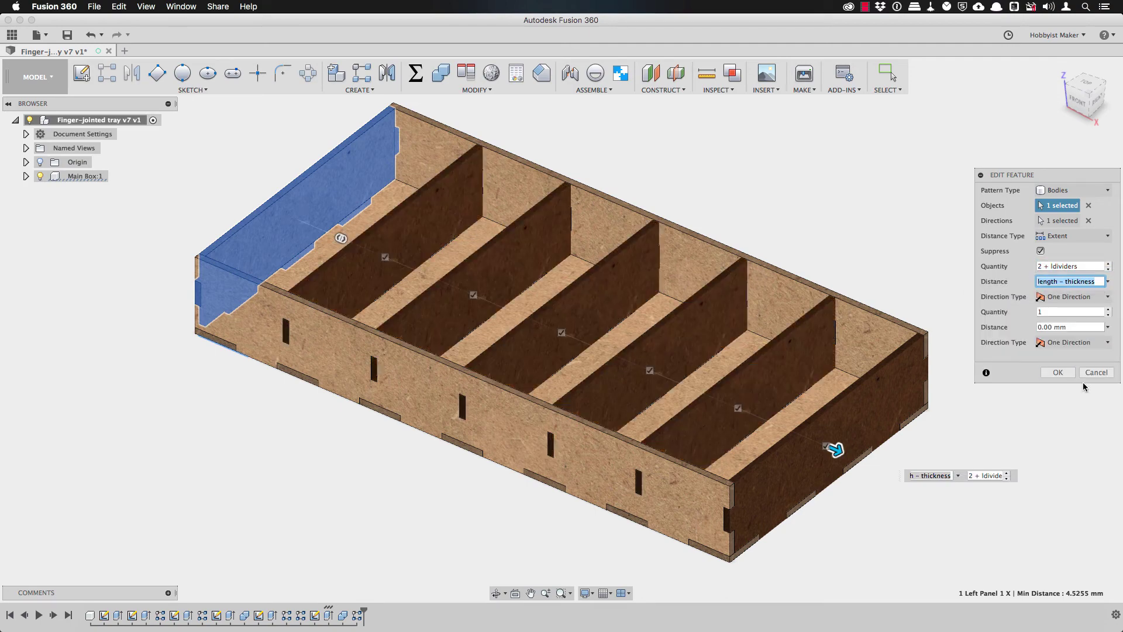
pyautogui.click(1059, 372)
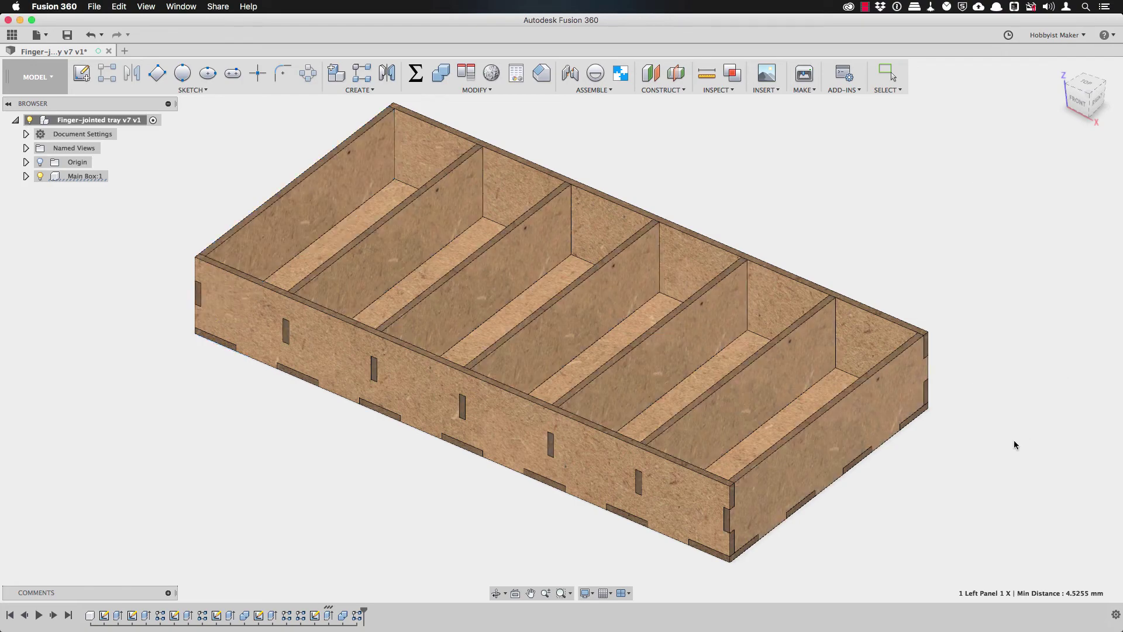
pyautogui.moveTo(886, 518)
pyautogui.keyDown('shift'); pyautogui.mouseDown(button='middle')
pyautogui.moveTo(917, 422)
pyautogui.moveTo(877, 428)
pyautogui.moveTo(865, 509)
pyautogui.moveTo(904, 526)
pyautogui.moveTo(827, 524)
pyautogui.moveTo(886, 521)
pyautogui.mouseUp(button='middle'); pyautogui.keyUp('shift')
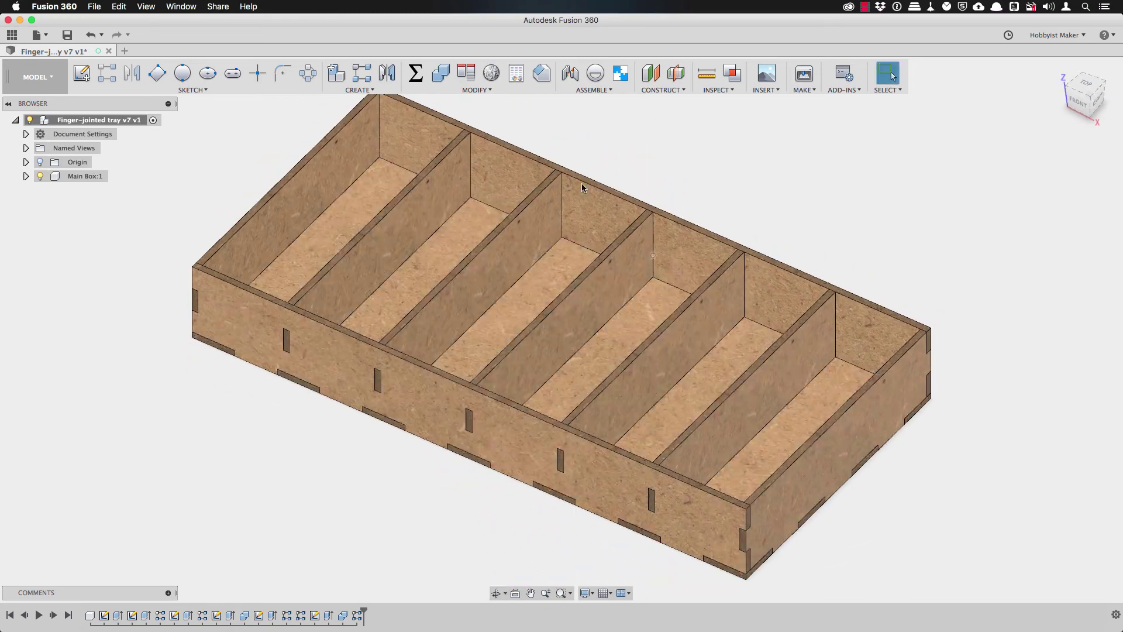
# Star ldividers as a favourite parameter and change its value to 3.
pyautogui.click(416, 79)
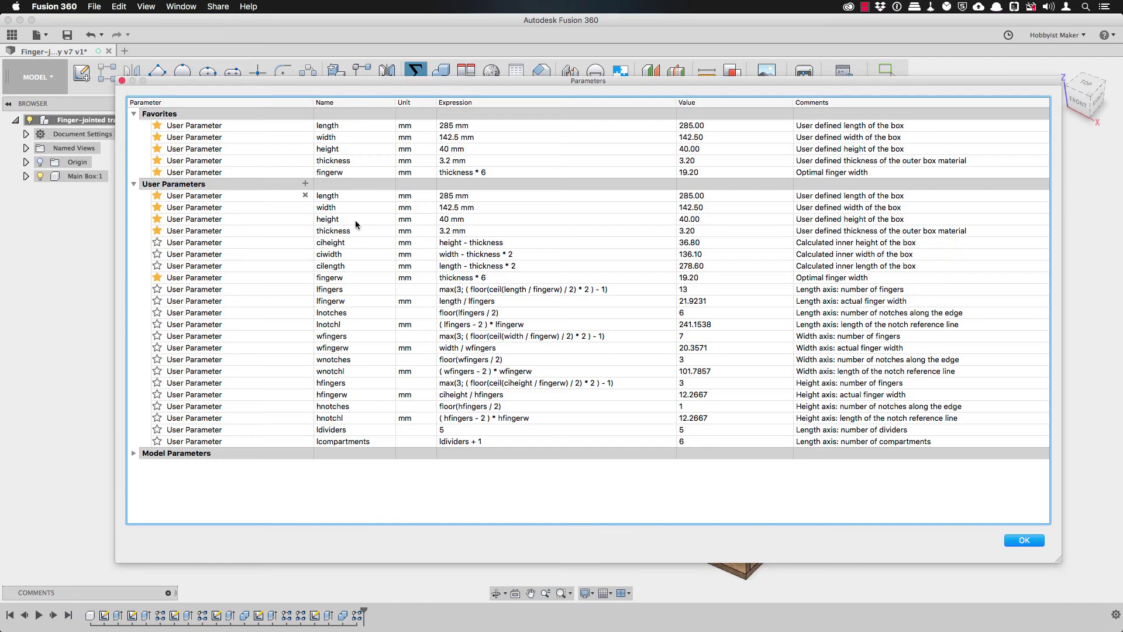
pyautogui.click(157, 442)
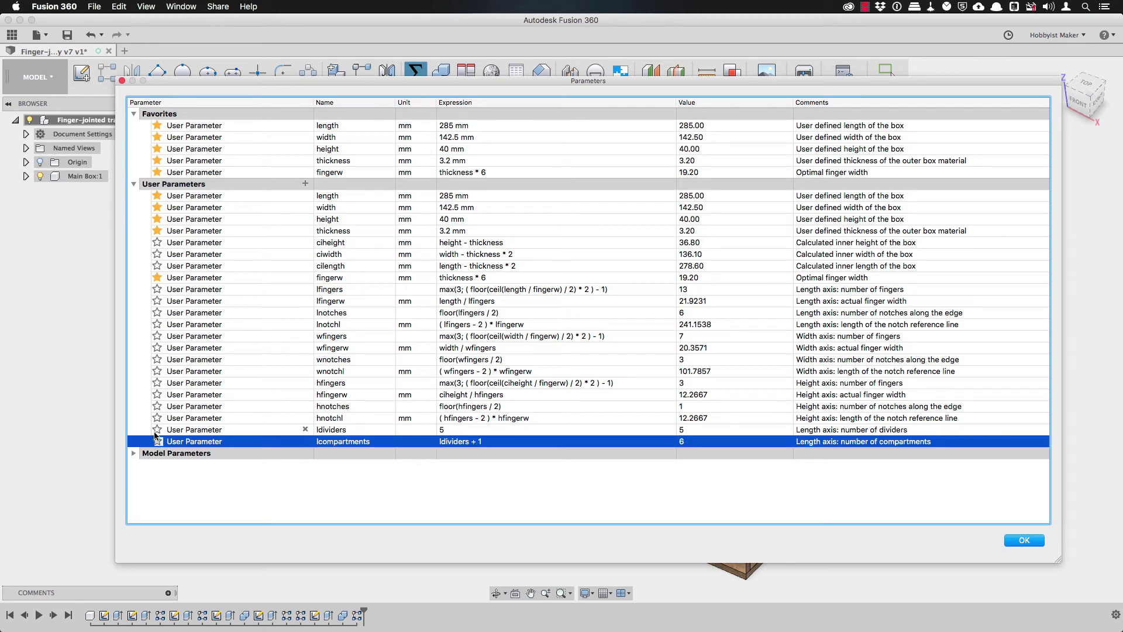
pyautogui.click(157, 430)
pyautogui.click(157, 429)
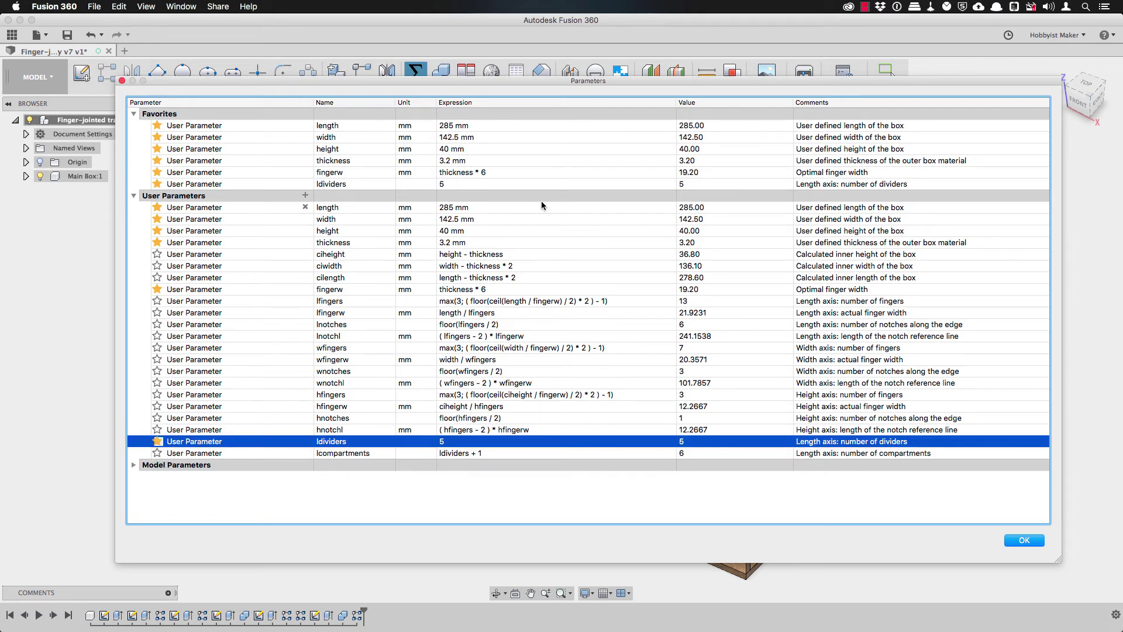
pyautogui.click(133, 197)
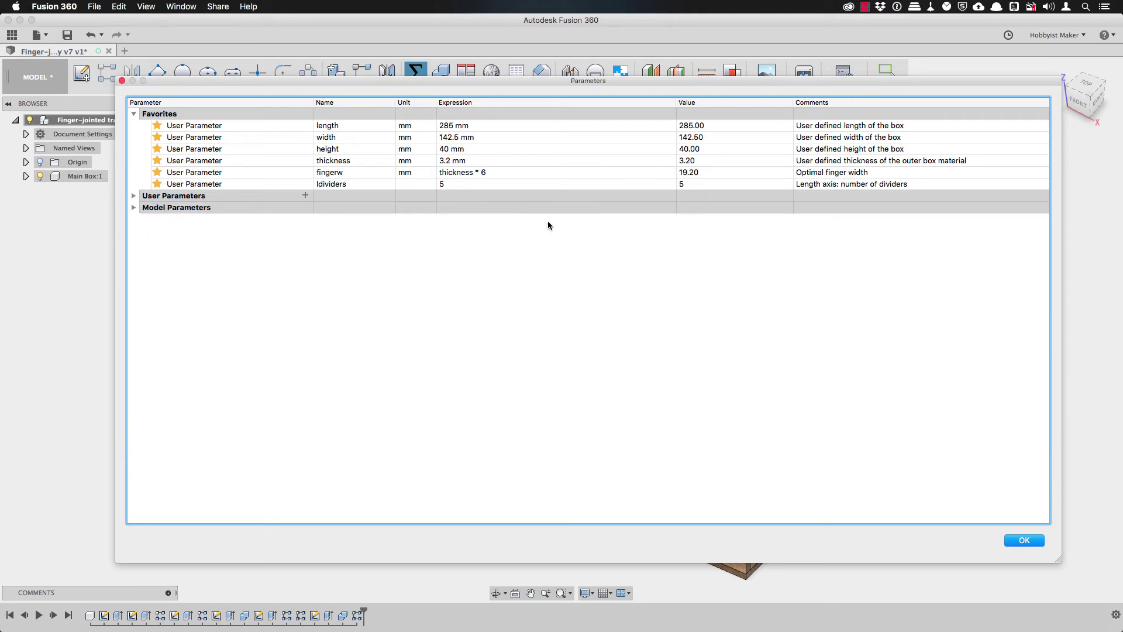
pyautogui.click(445, 183)
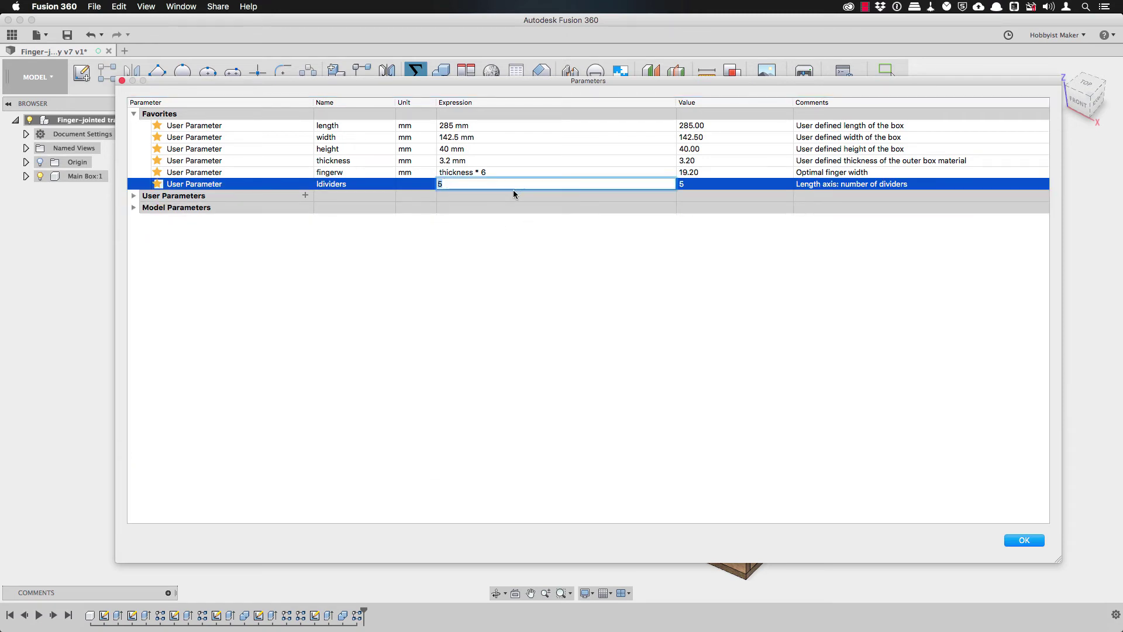
pyautogui.write('3')
pyautogui.click(1023, 540)
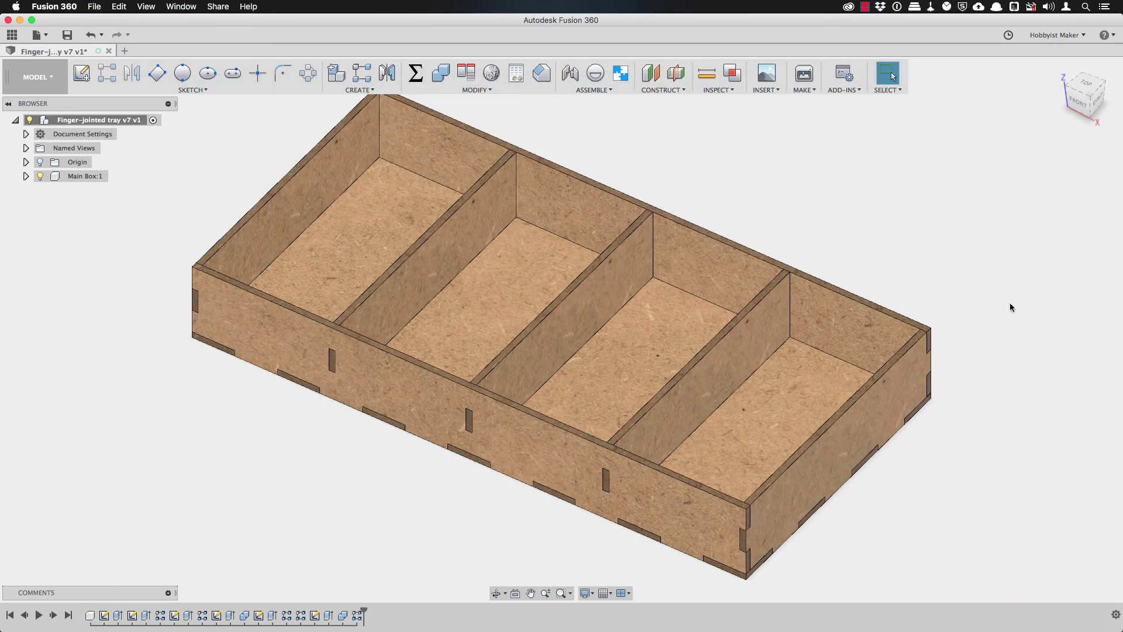
# Change ldividers to 10, giving ten dividers and eleven compartments.
pyautogui.click(415, 76)
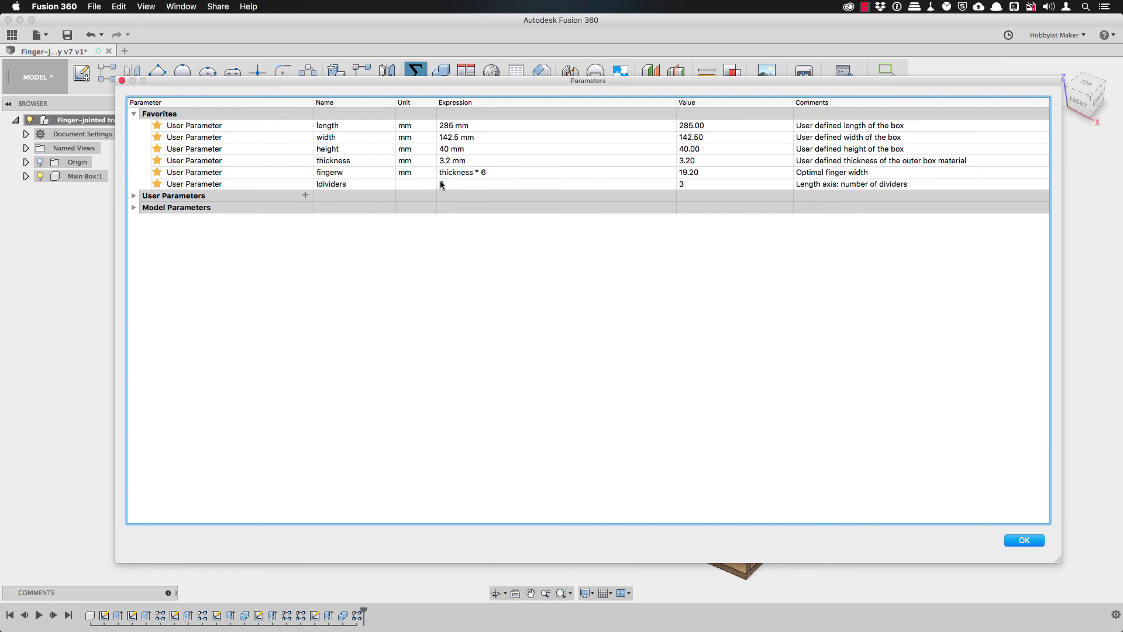
pyautogui.click(440, 184)
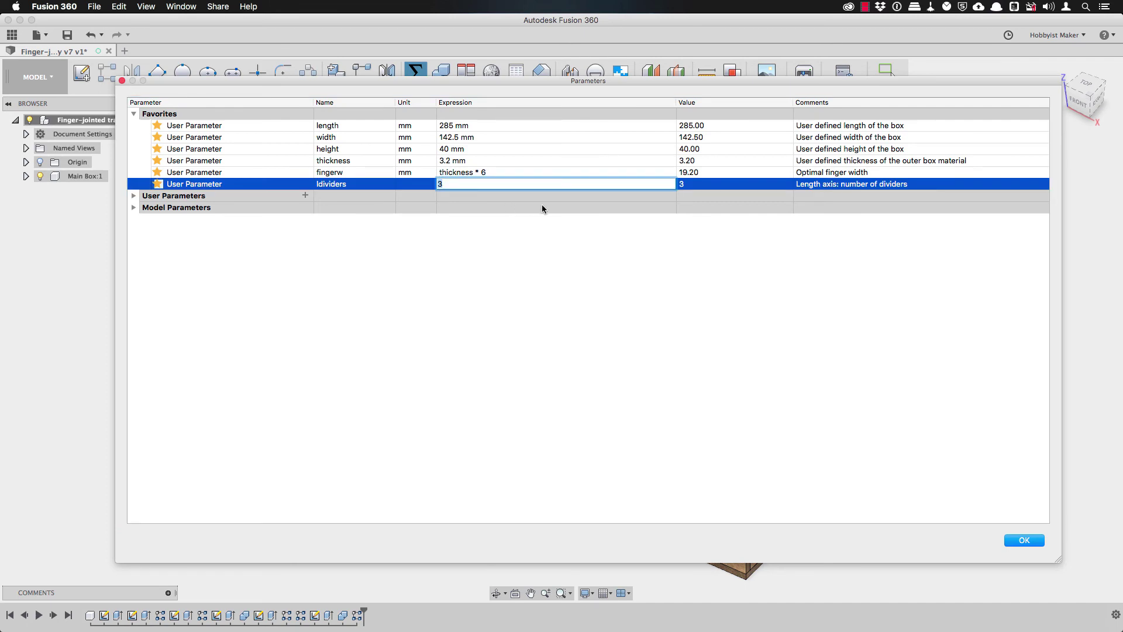
pyautogui.write('10')
pyautogui.press('Return')
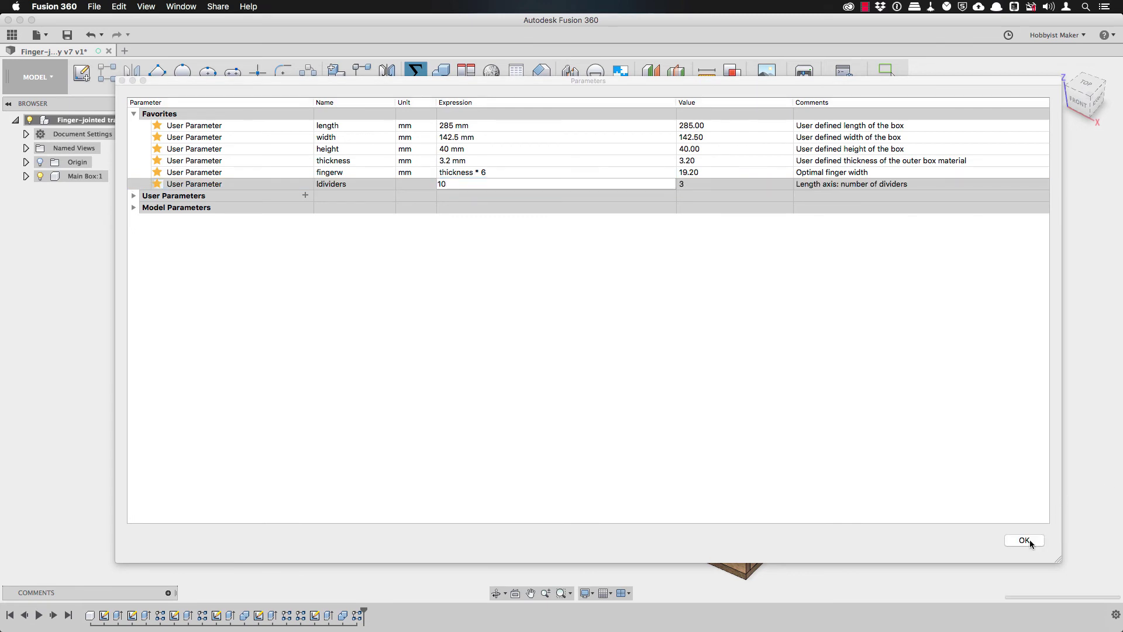
pyautogui.click(1024, 541)
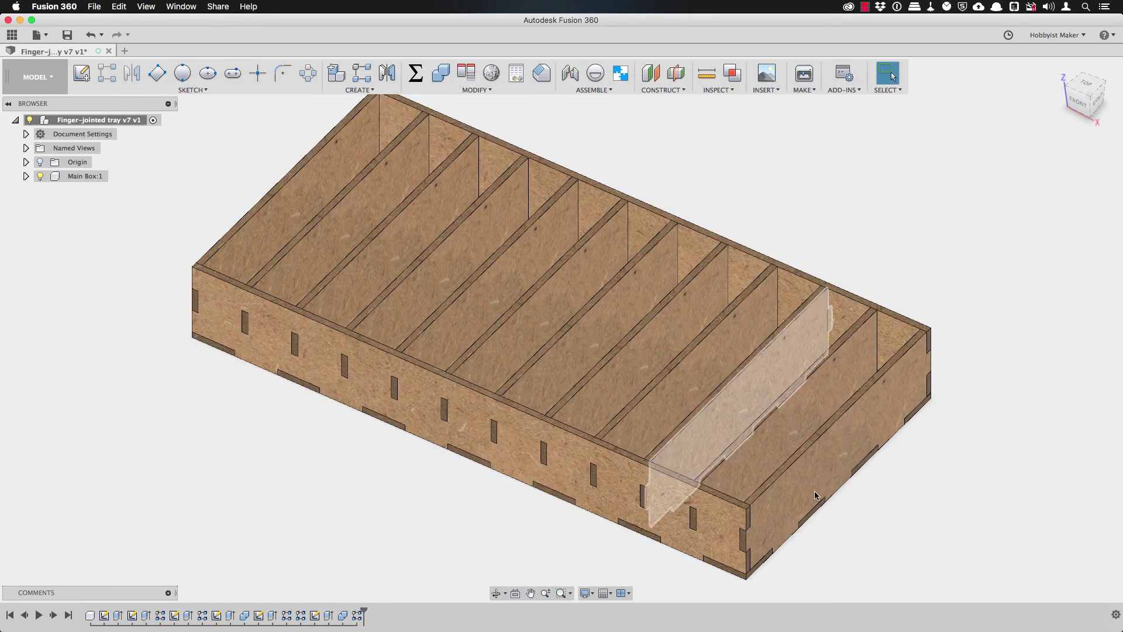
pyautogui.moveTo(925, 521)
pyautogui.keyDown('shift'); pyautogui.mouseDown(button='middle')
pyautogui.moveTo(844, 517)
pyautogui.moveTo(915, 498)
pyautogui.moveTo(923, 515)
pyautogui.mouseUp(button='middle'); pyautogui.keyUp('shift')
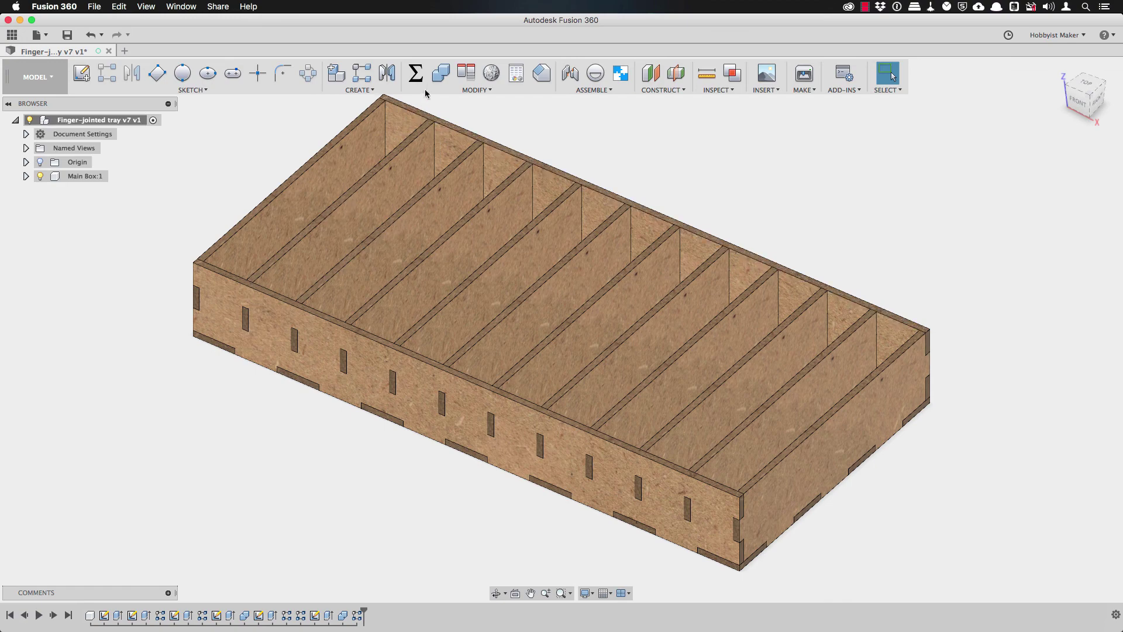
# Set the ldividers expression back to 3 in the parameters table.
pyautogui.click(416, 73)
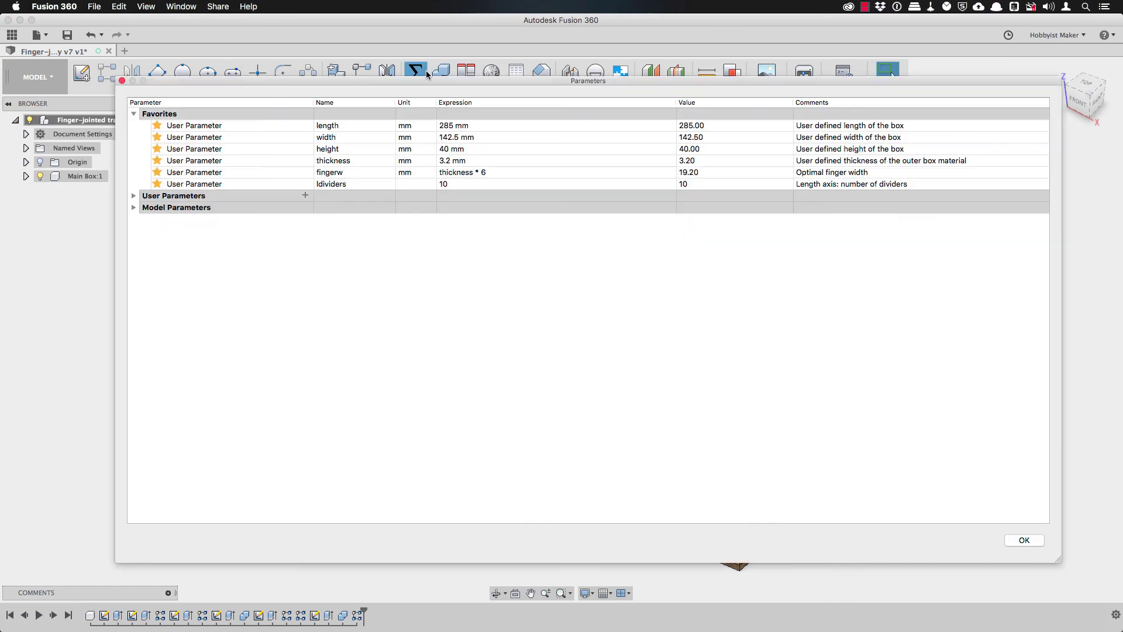
pyautogui.doubleClick(452, 184)
pyautogui.write('3')
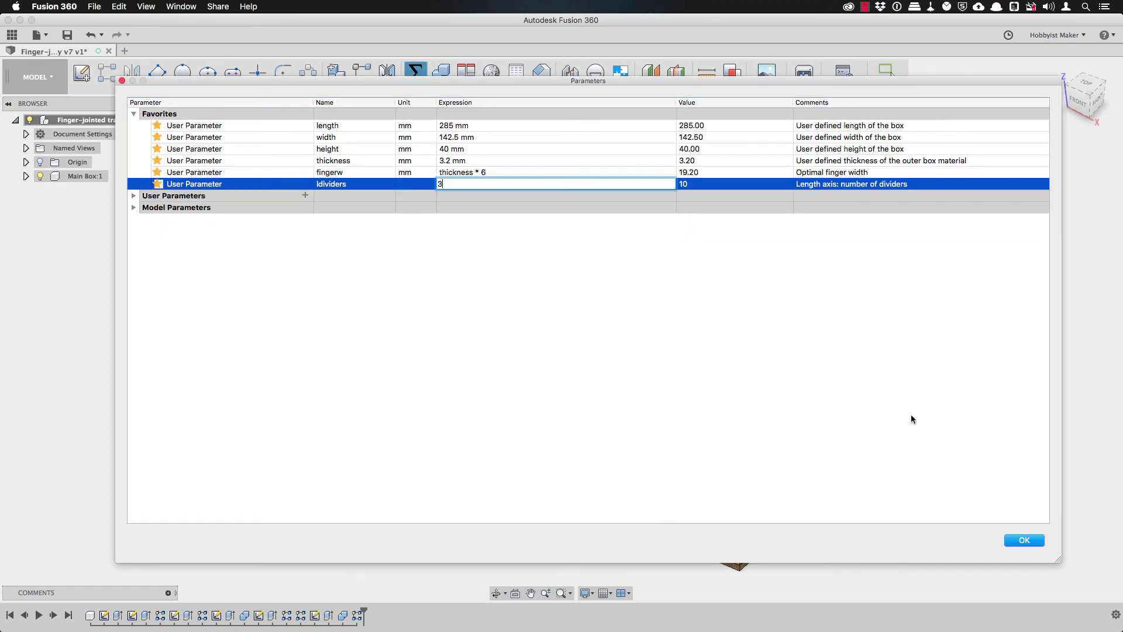
pyautogui.click(1025, 541)
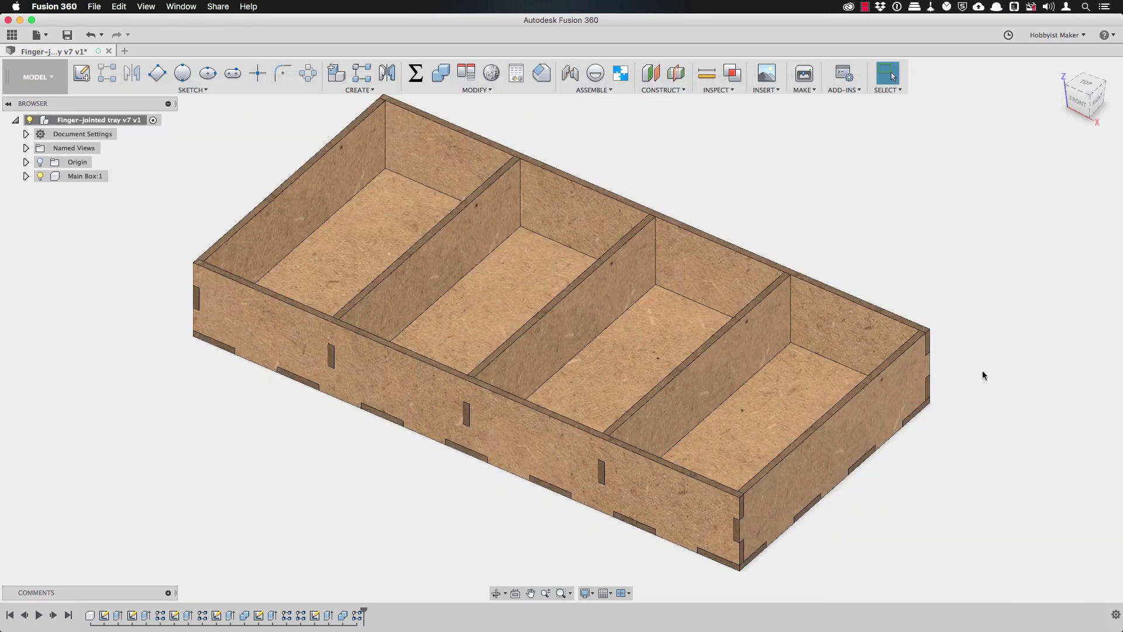
pyautogui.click(987, 286)
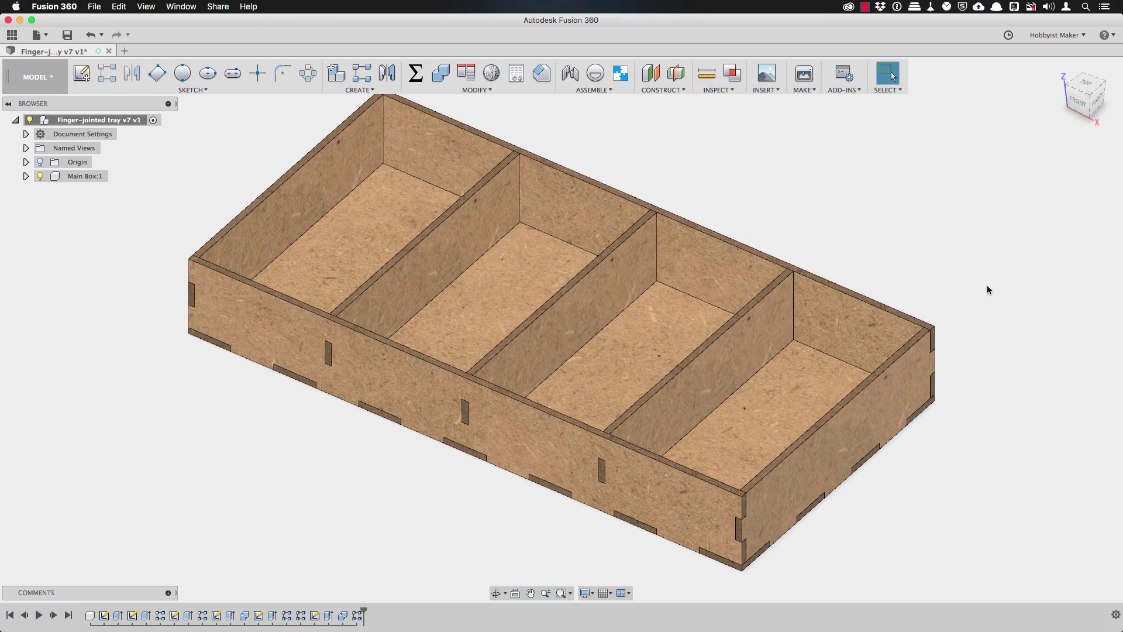
pyautogui.click(1084, 94)
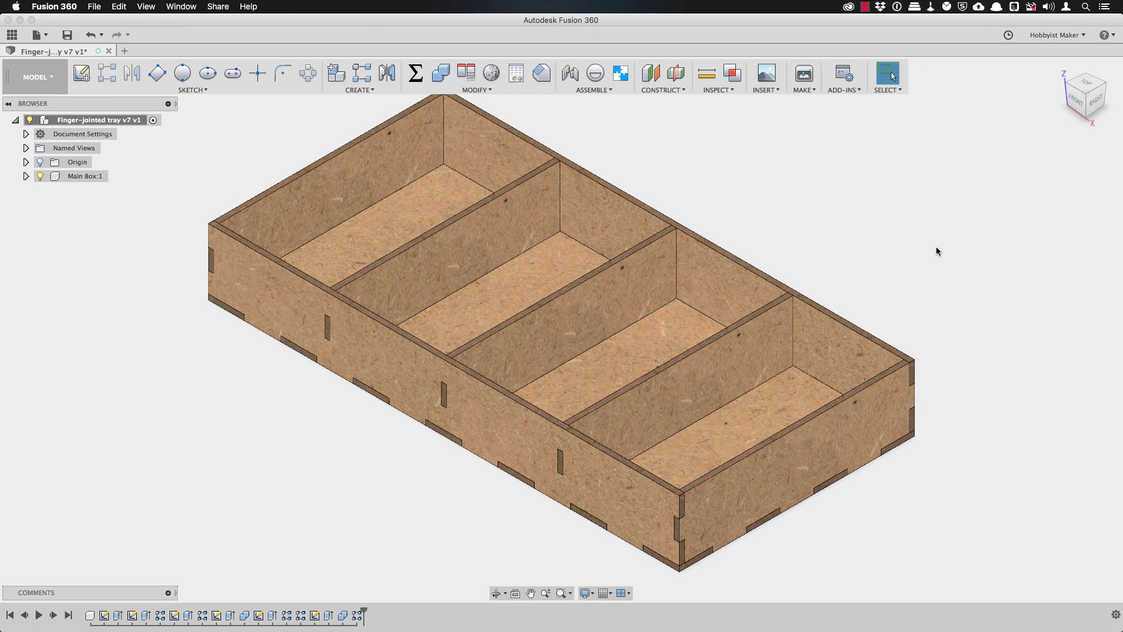
pyautogui.click(936, 247)
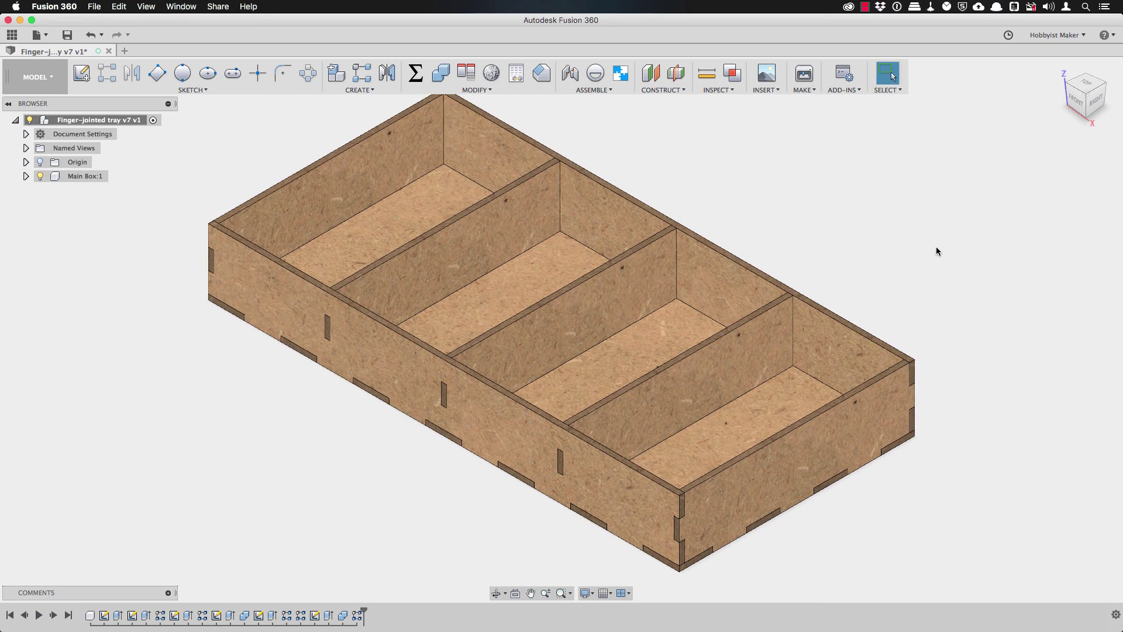